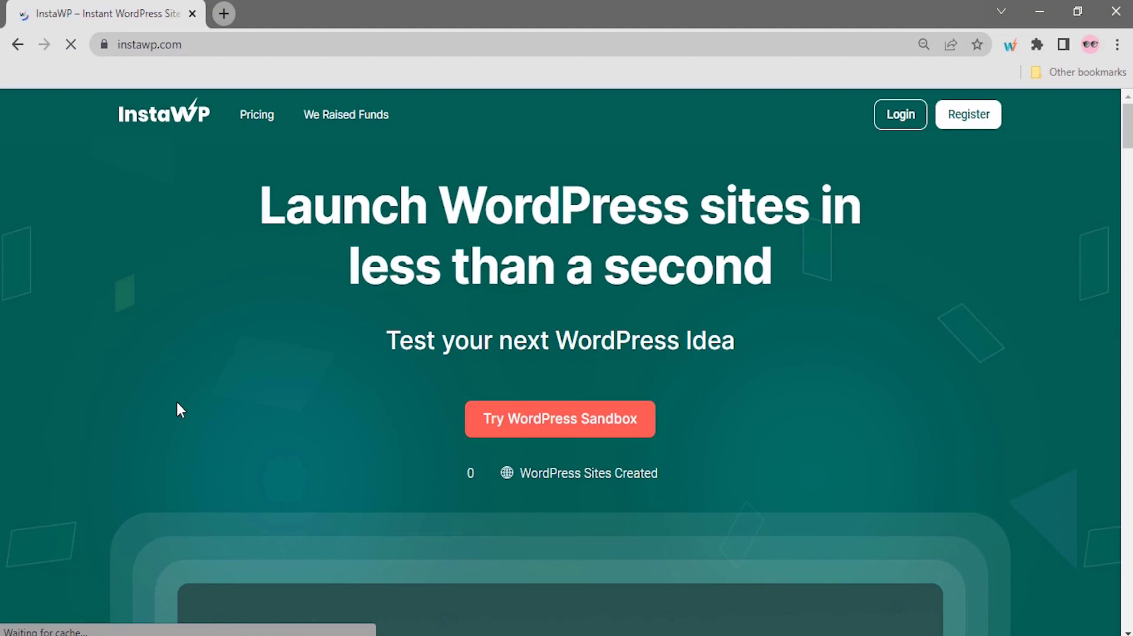
# Launch the WordPress sandbox and create a temporary site named yoursitename with WP 6.0, PHP 8.0 and the default configuration
pyautogui.click(481, 430)
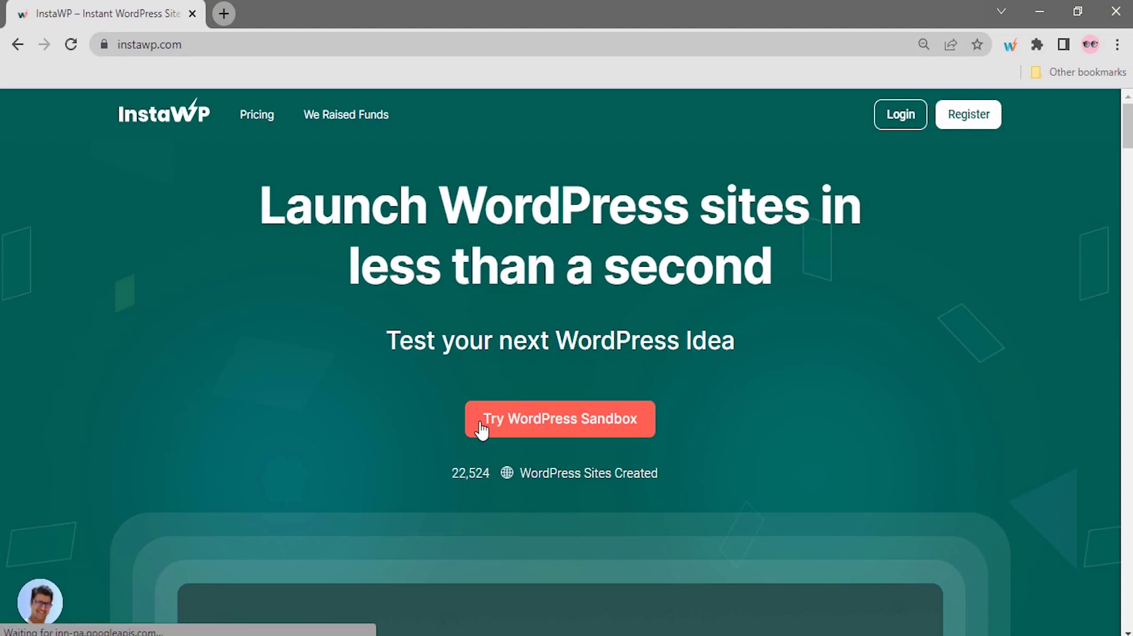
pyautogui.click(568, 416)
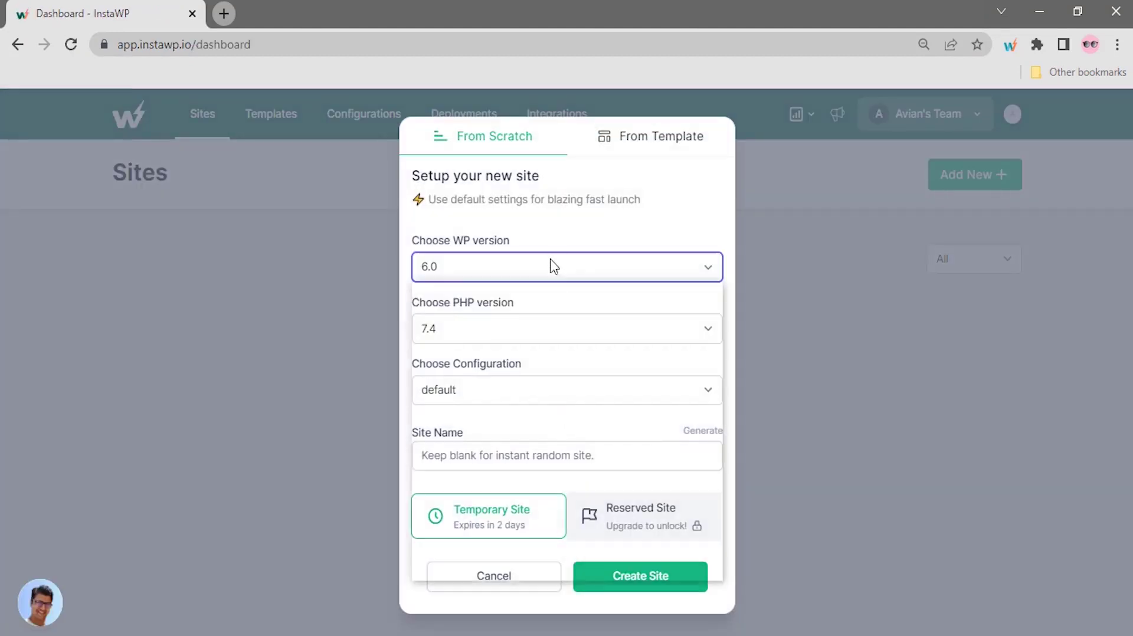
pyautogui.click(508, 329)
pyautogui.click(498, 384)
pyautogui.click(511, 455)
pyautogui.write('You')
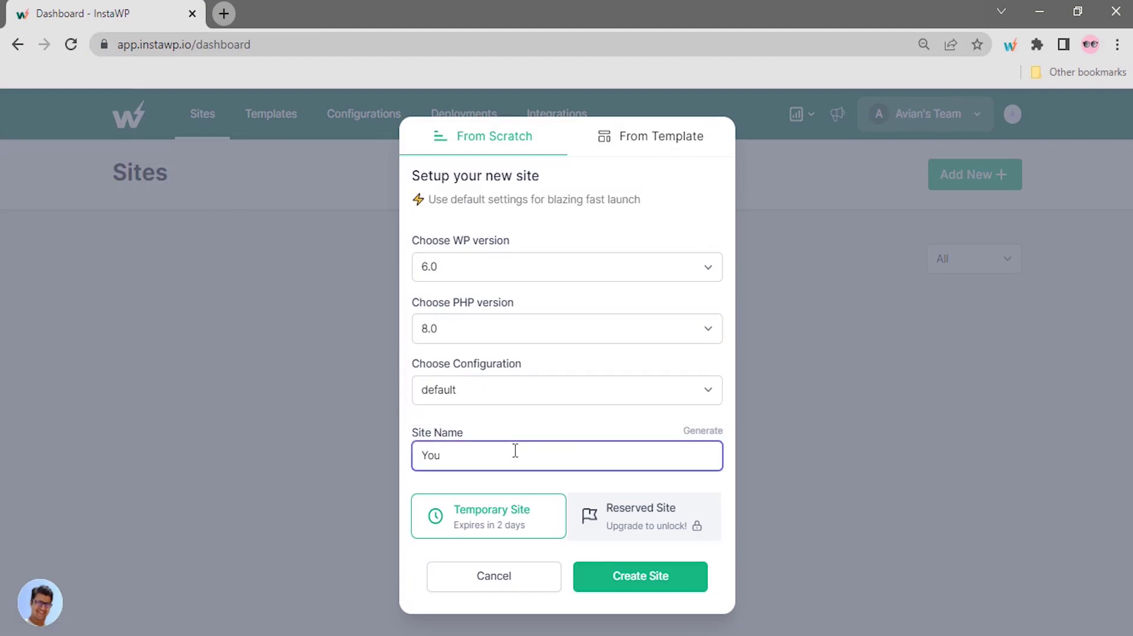
pyautogui.write('rsitename')
pyautogui.click(597, 586)
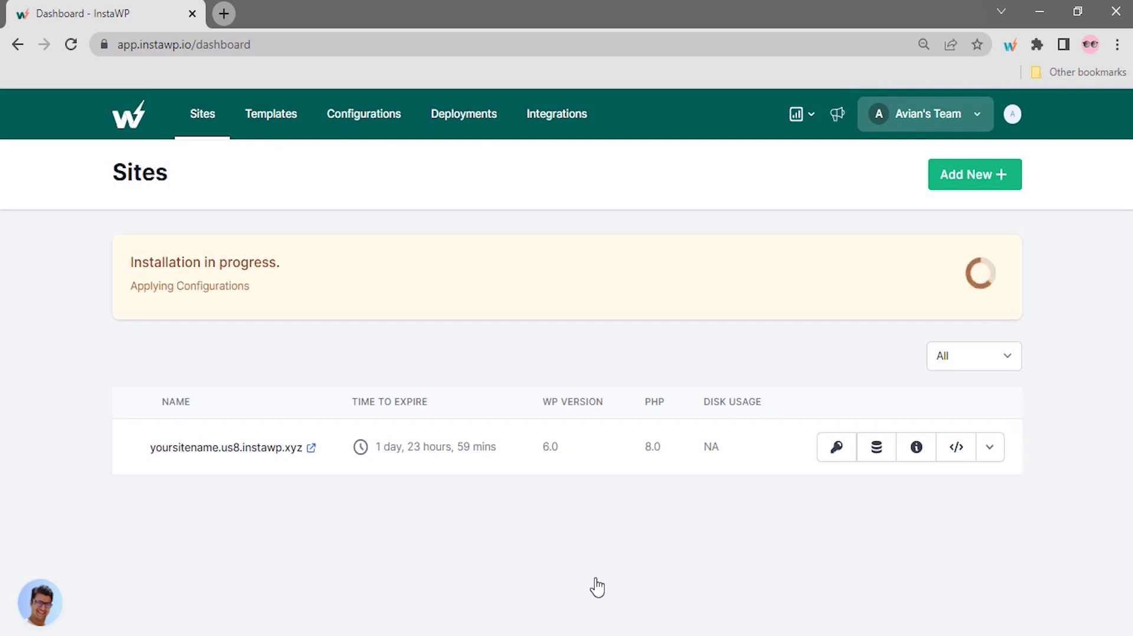
pyautogui.click(957, 289)
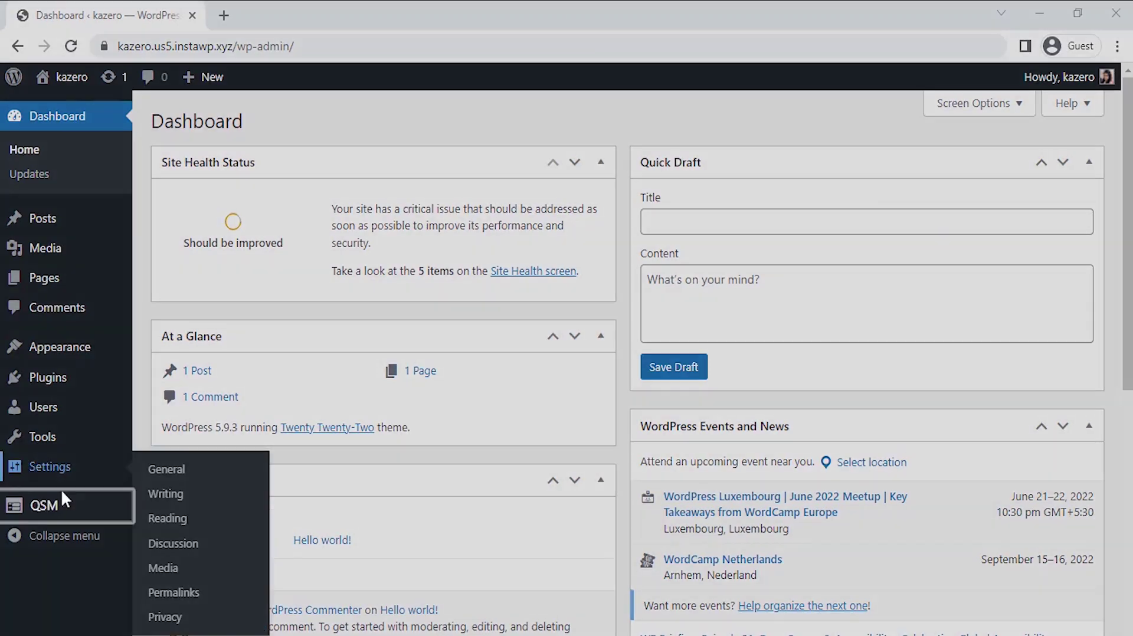
# Start a new quiz in the QSM Quizzes/Surveys list and proceed with the Default Theme
pyautogui.moveTo(37, 505)
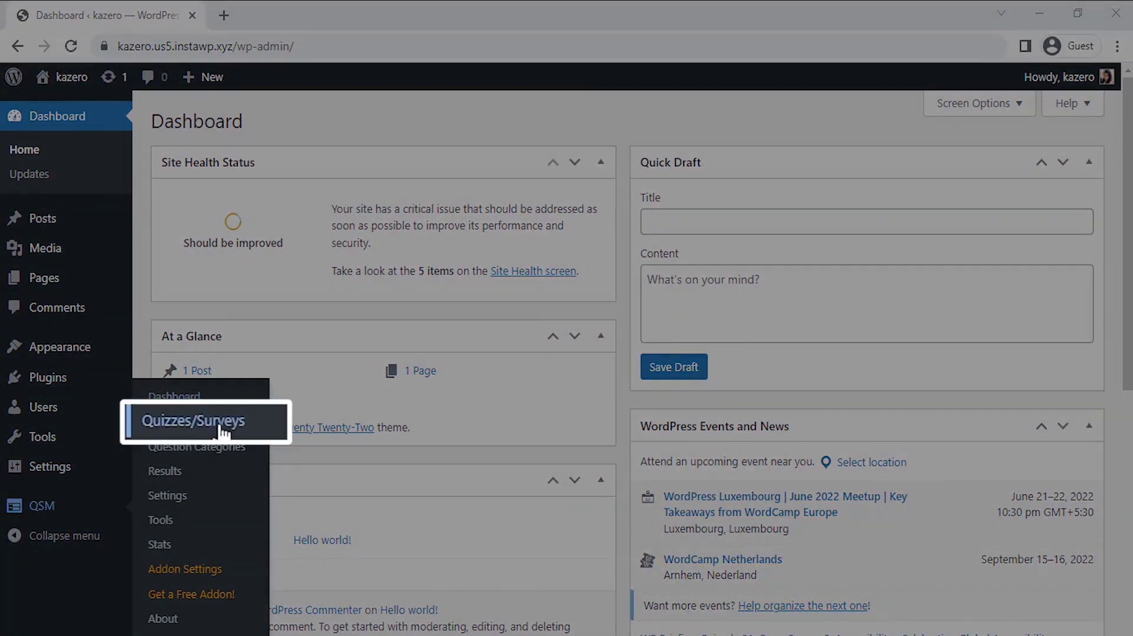
pyautogui.click(222, 432)
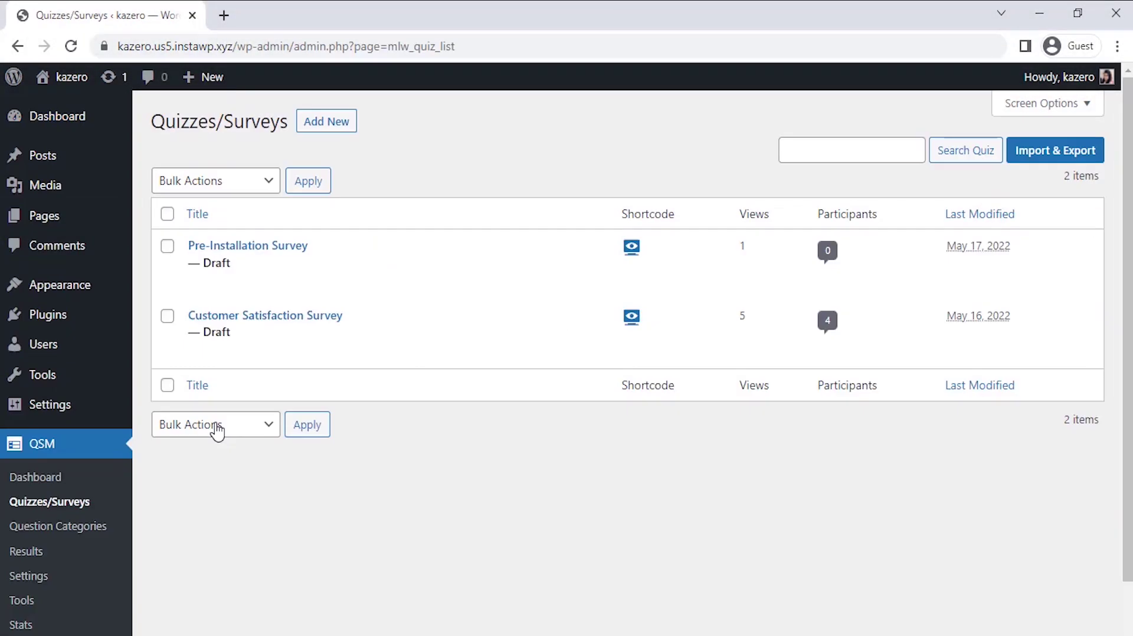
pyautogui.click(317, 131)
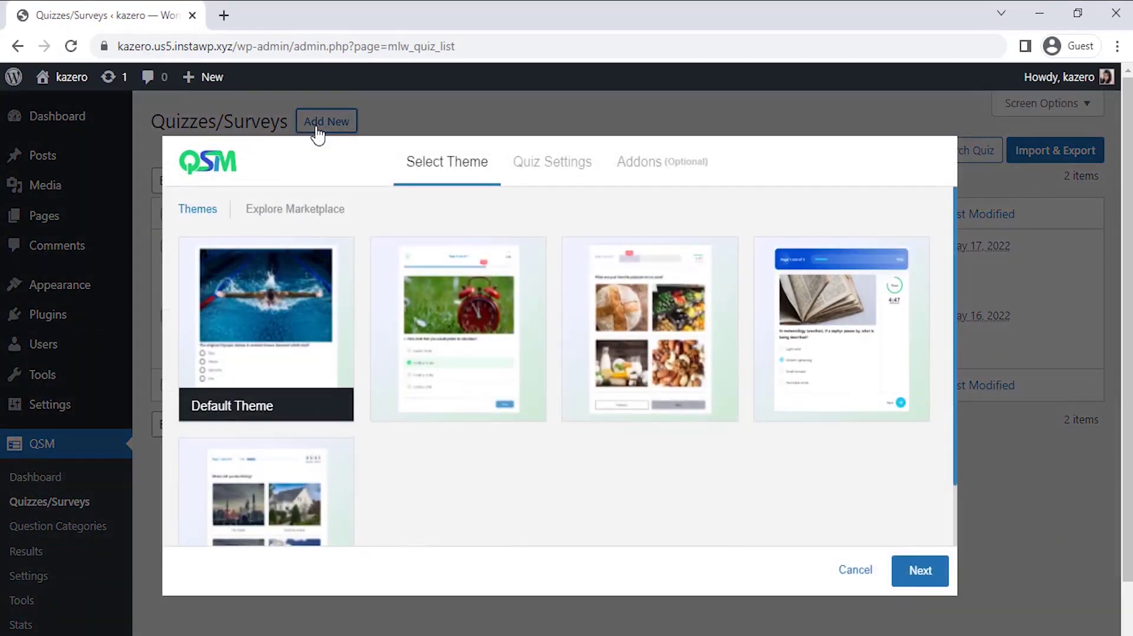
pyautogui.moveTo(270, 302)
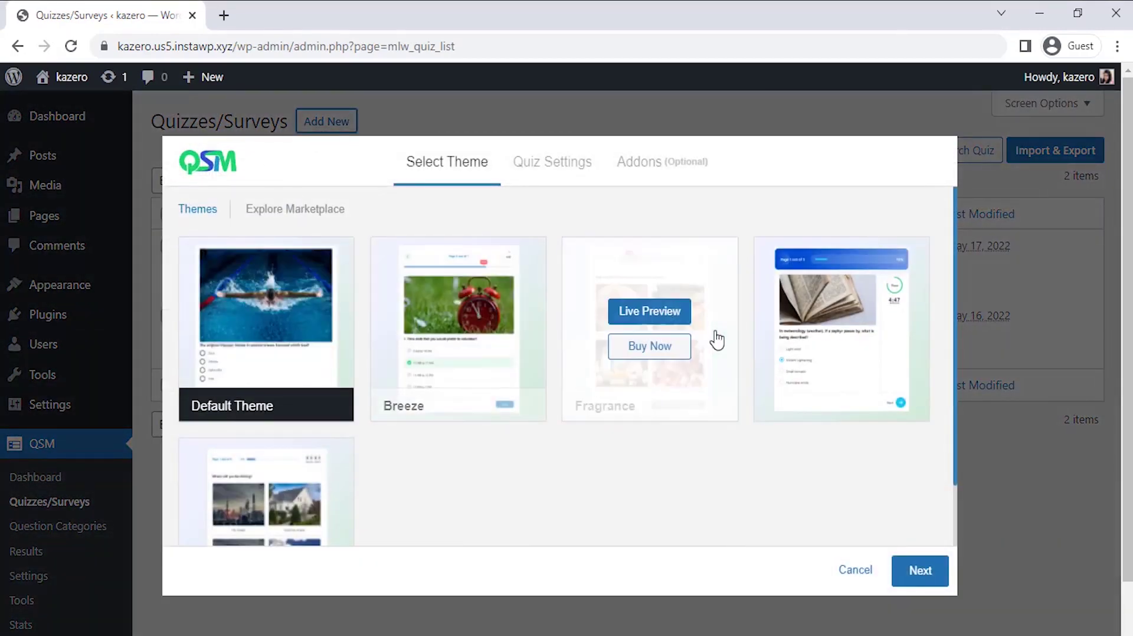
pyautogui.moveTo(852, 348)
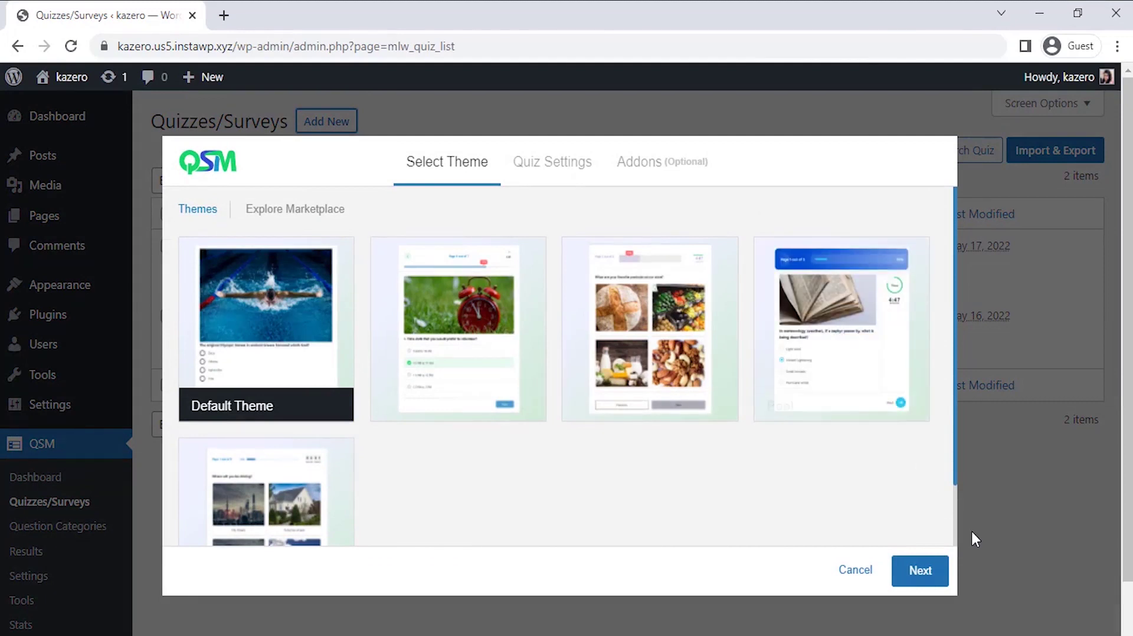
pyautogui.scroll(-3, 955, 526)
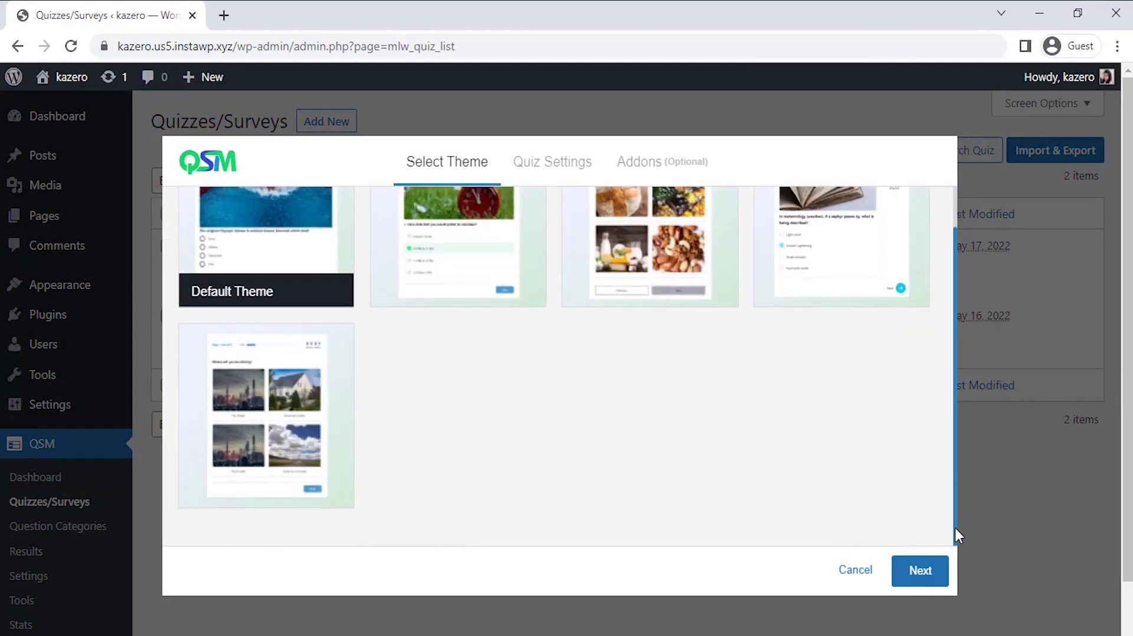
pyautogui.click(923, 573)
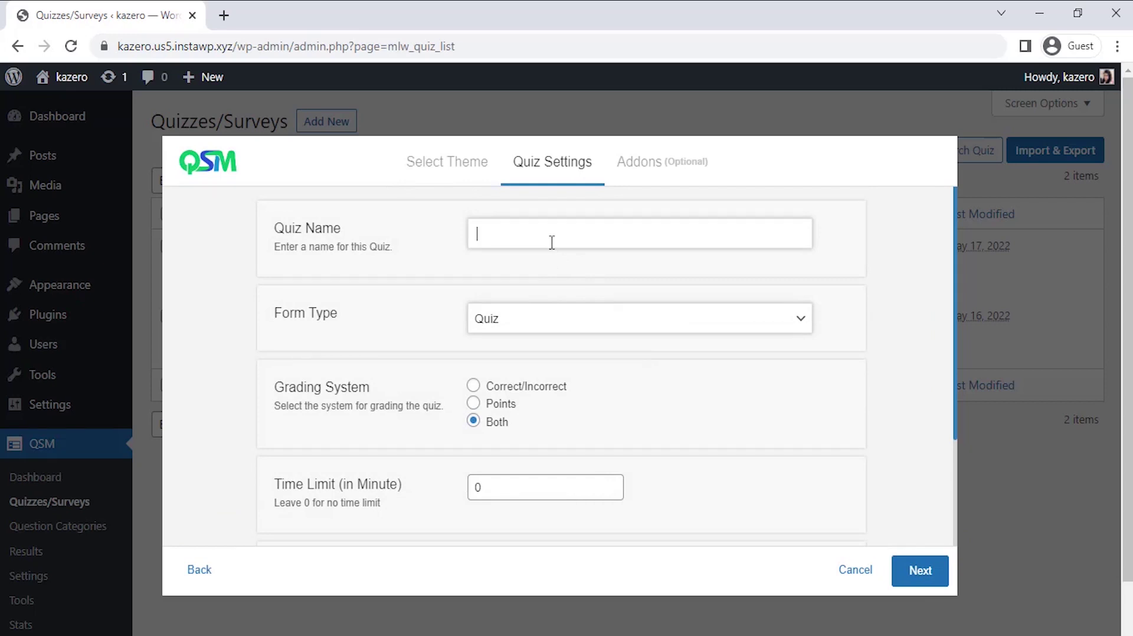
# Create the quiz with the name "Software Evaluation Survey" and form type Survey, adding no addons
pyautogui.write('Software Evaluation Survey')
pyautogui.click(543, 319)
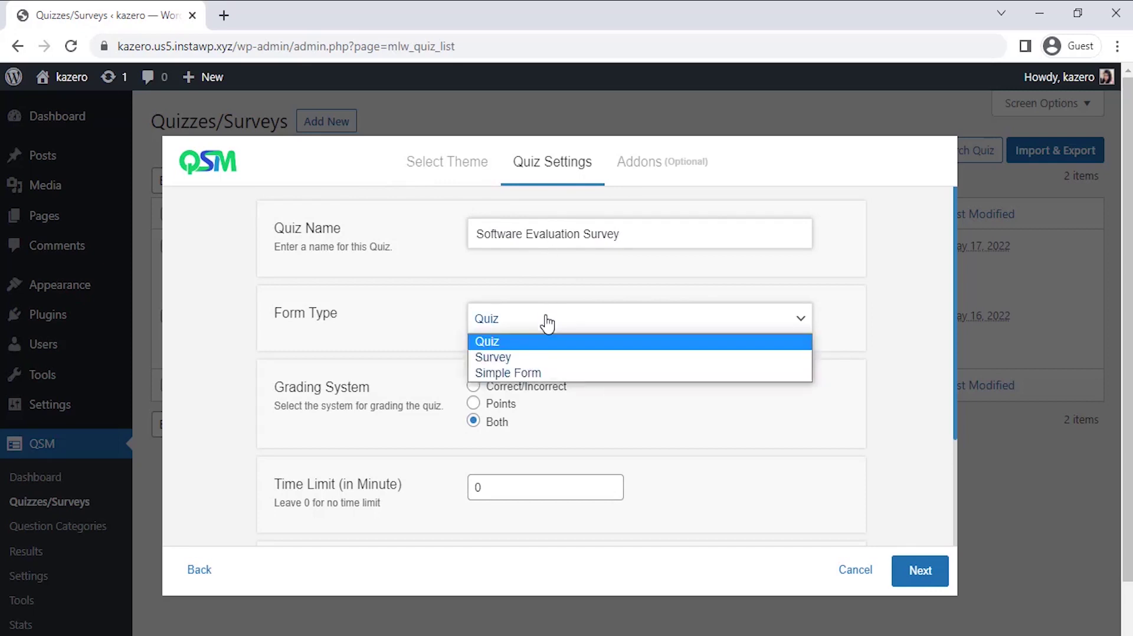
pyautogui.click(546, 357)
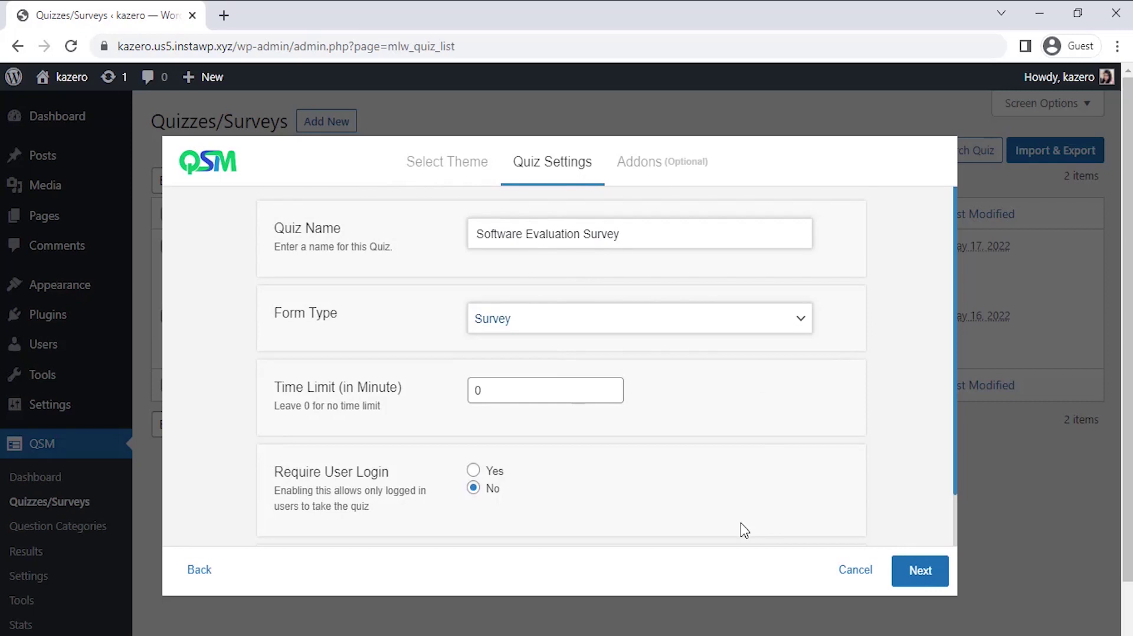
pyautogui.click(954, 517)
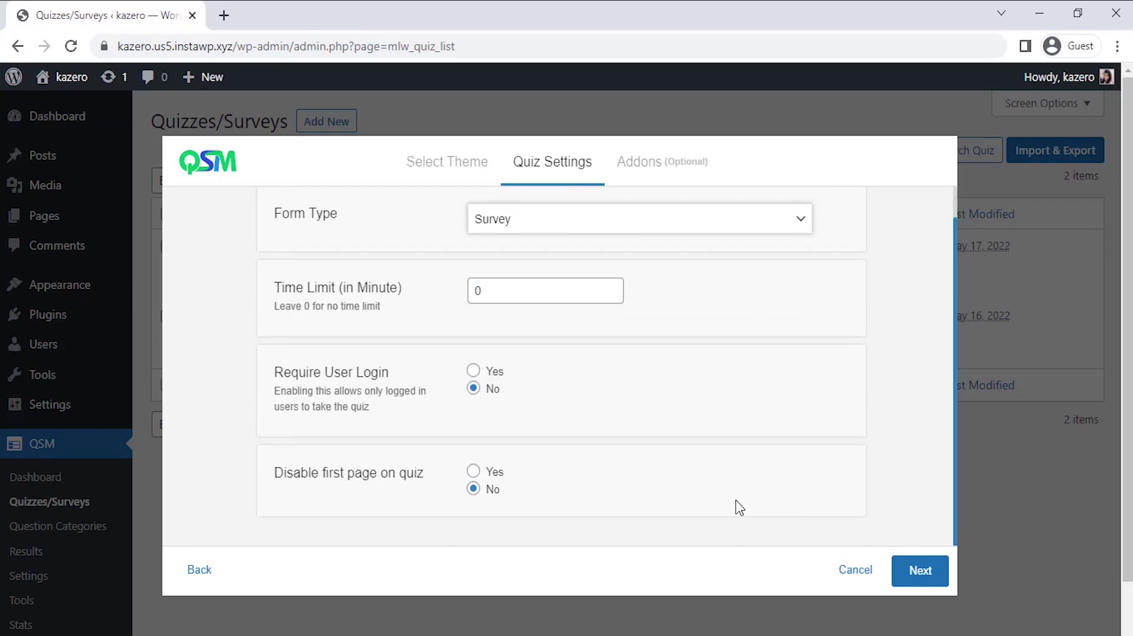
pyautogui.click(919, 574)
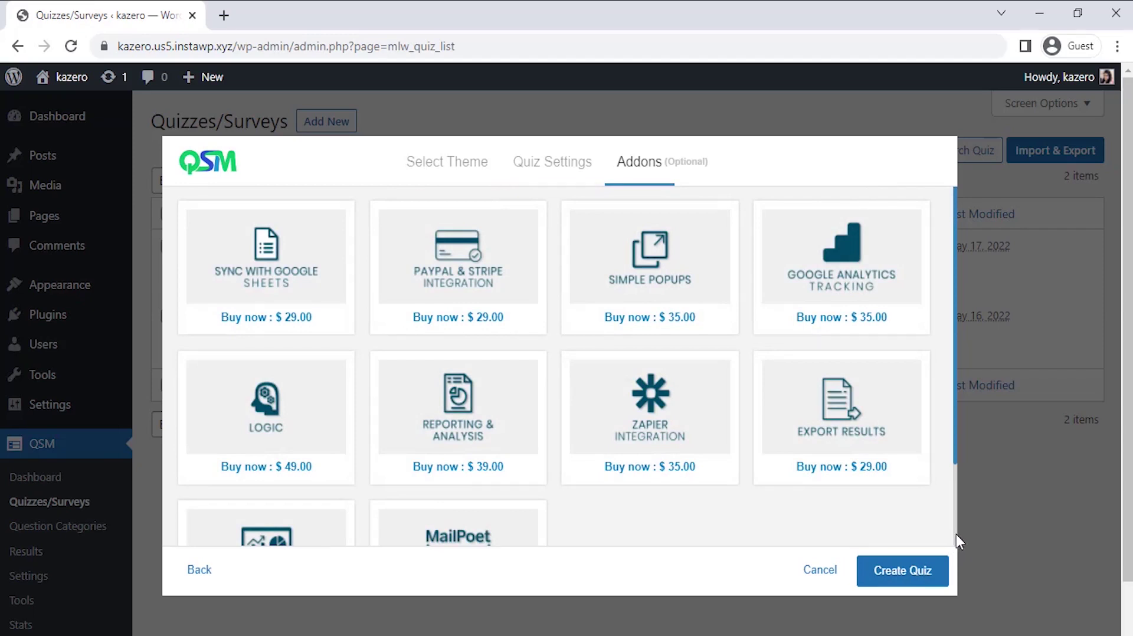
pyautogui.scroll(-3, 956, 533)
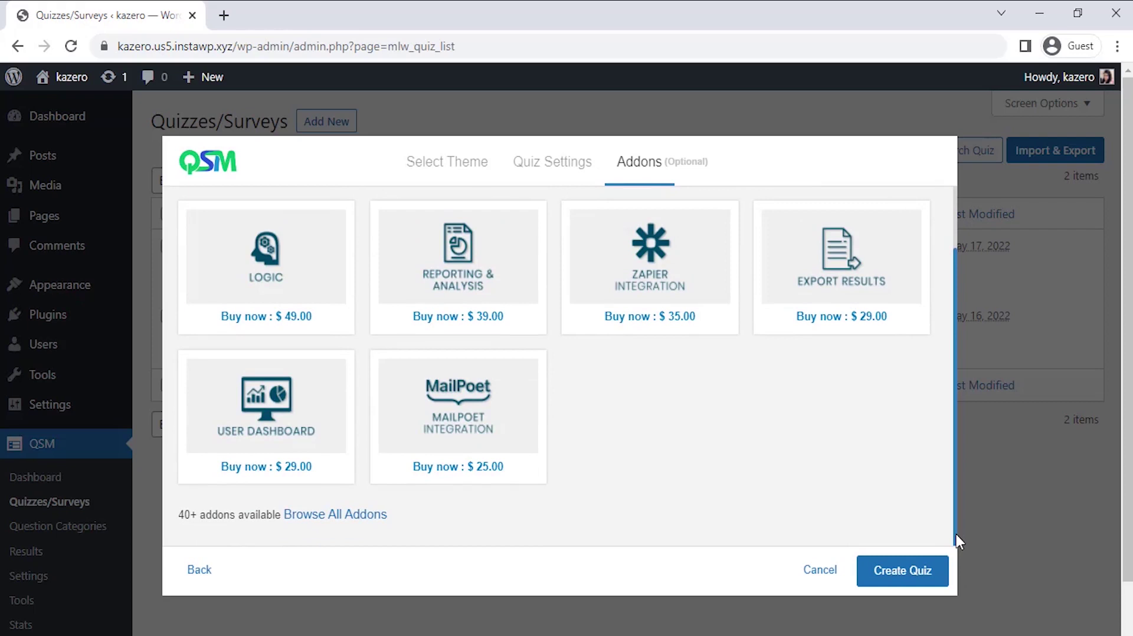
pyautogui.click(898, 582)
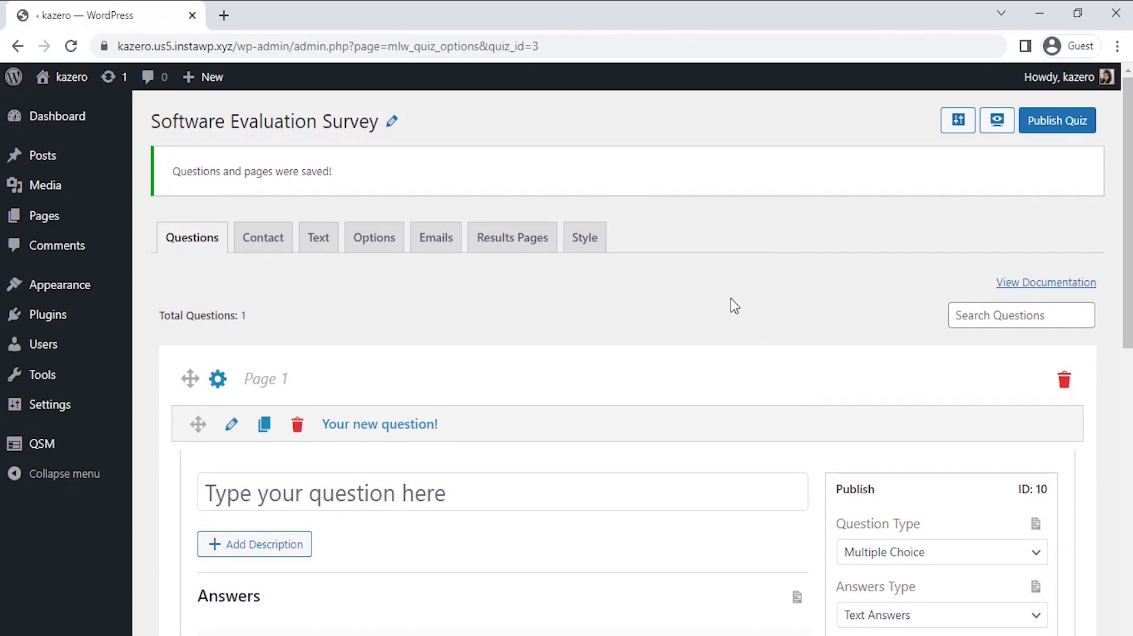
# Enter "How satisfied are you with the security of this software?" as the first question, keeping the Multiple Choice question type
pyautogui.scroll(-3, 734, 306)
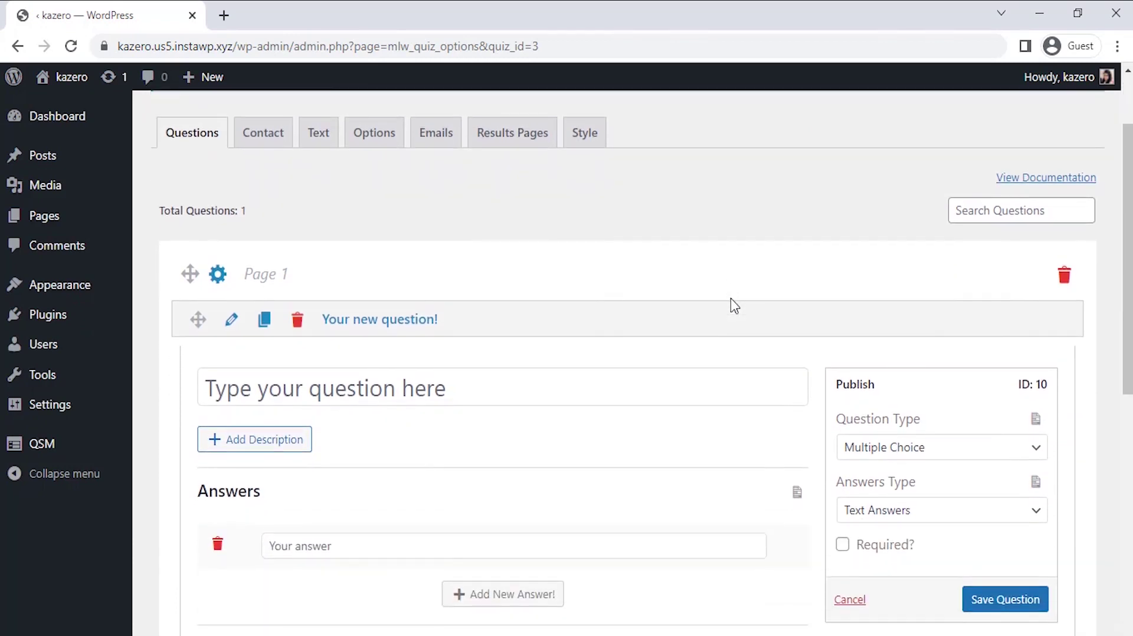
pyautogui.scroll(-2, 735, 306)
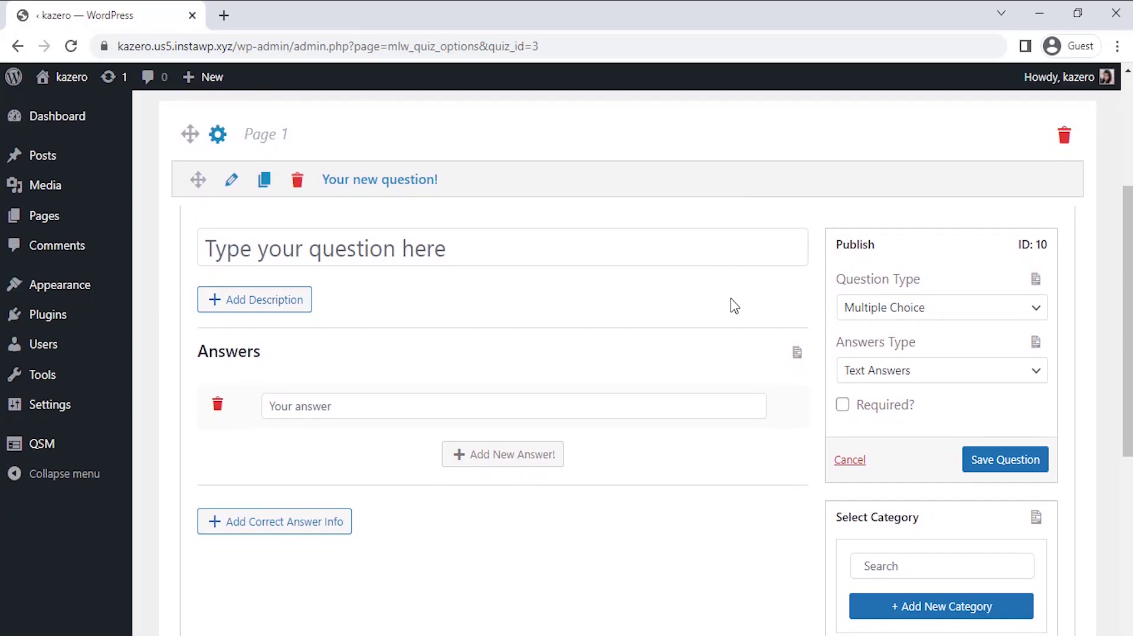
pyautogui.click(574, 257)
pyautogui.write('How satisfied are you')
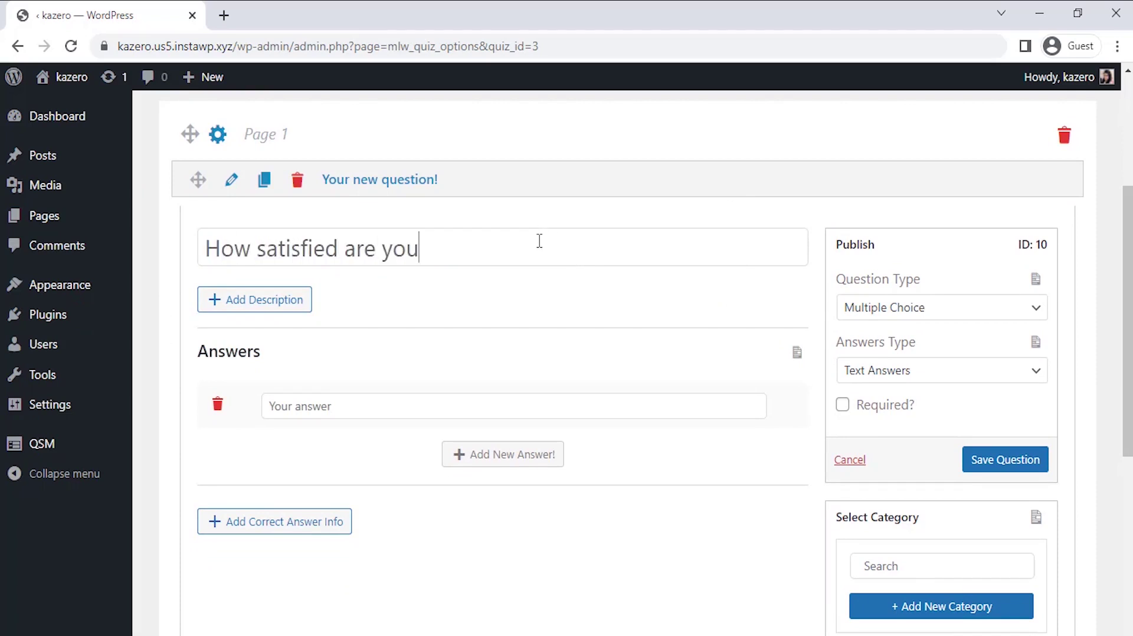
pyautogui.write(' with the securi')
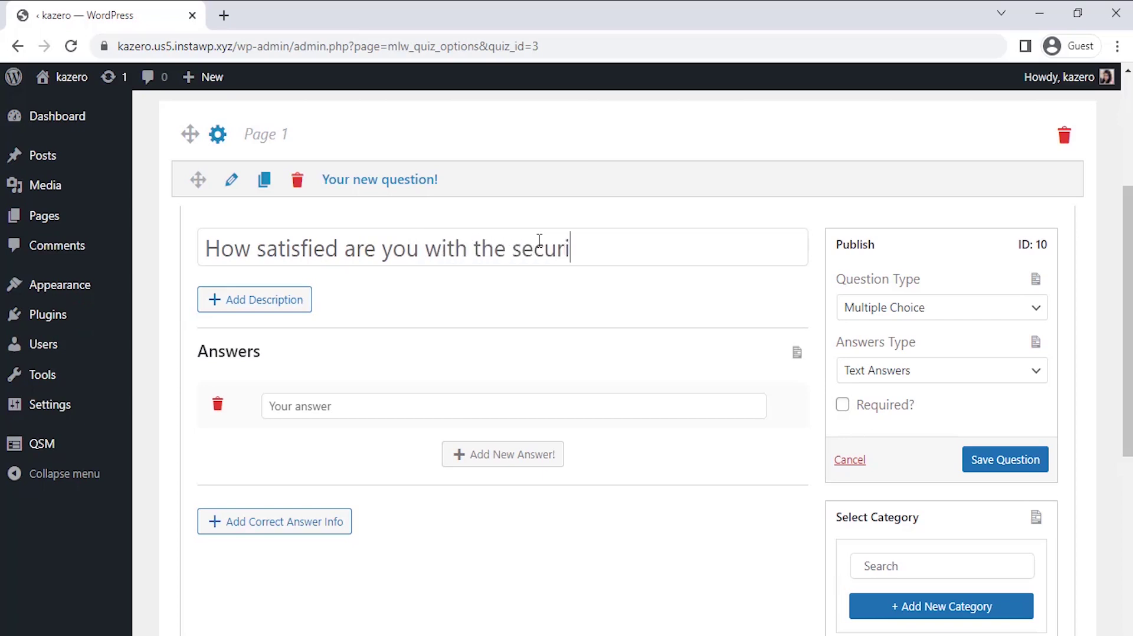
pyautogui.write('ty of this software?')
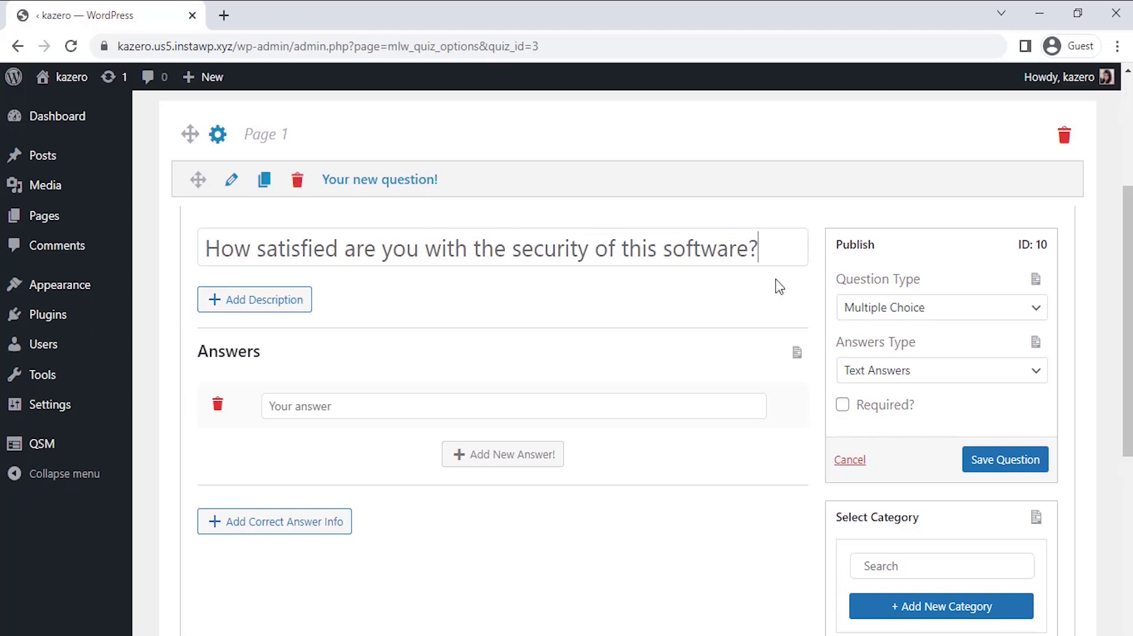
pyautogui.click(857, 322)
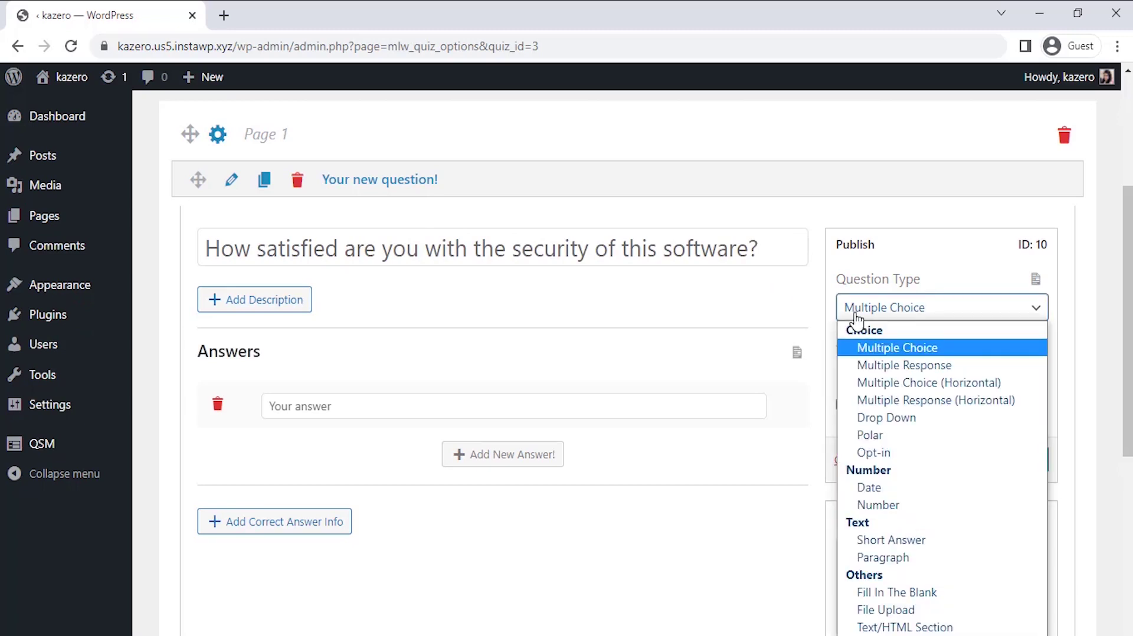
pyautogui.click(857, 322)
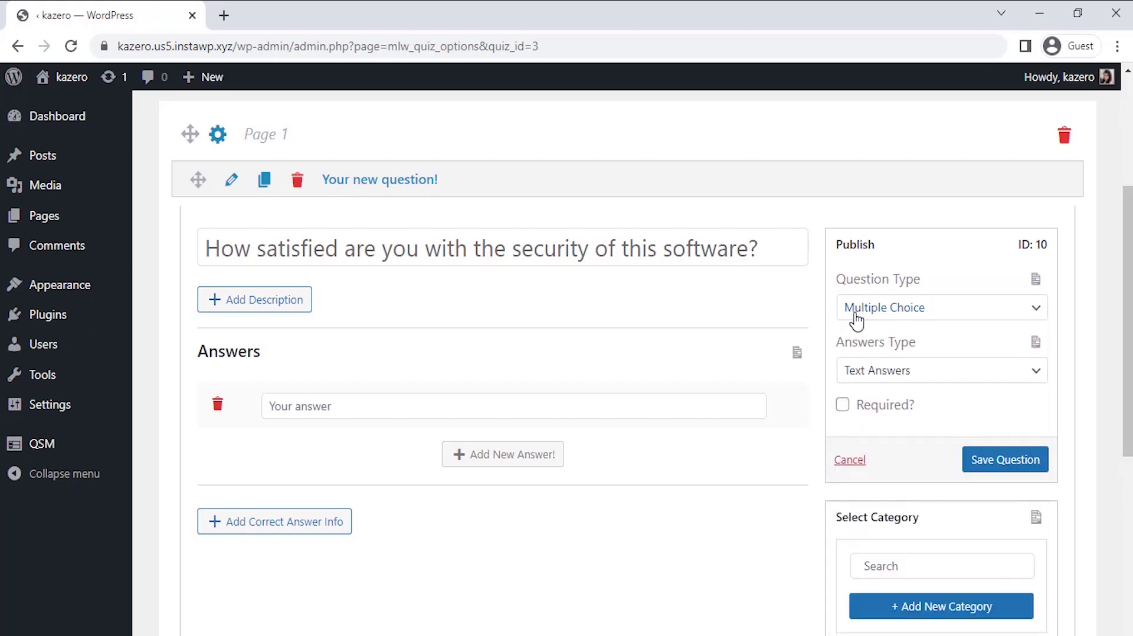
pyautogui.click(857, 322)
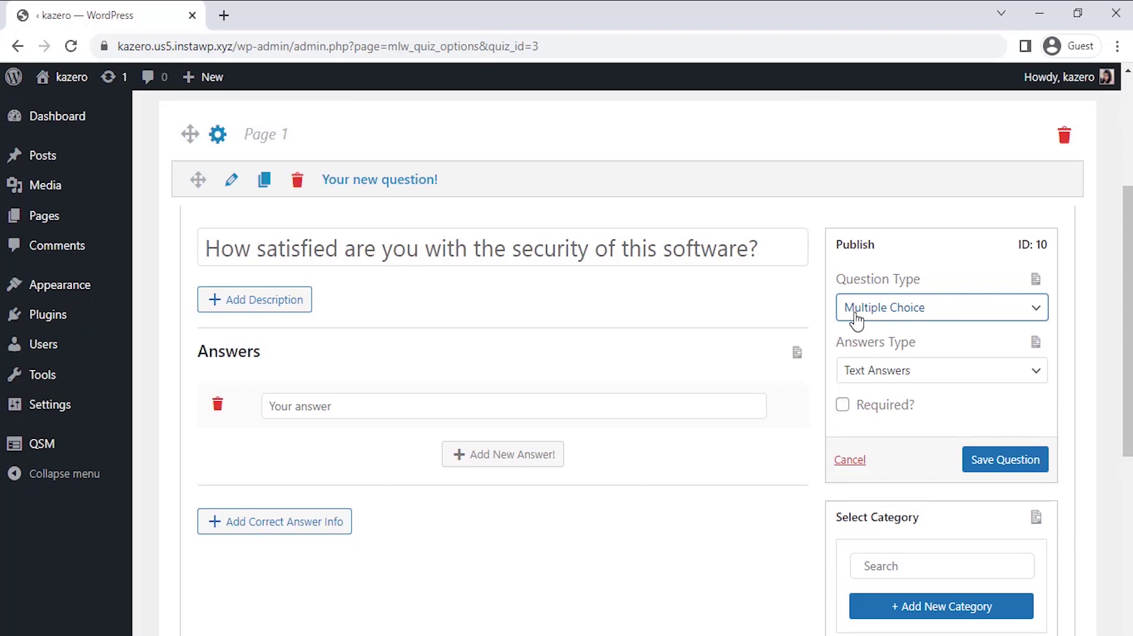
# Add the answers "Very much satisfied", "Somewhat satisfied", "Not so satisfied" and "Not at all satisfied", and save the question as not required
pyautogui.click(400, 407)
pyautogui.write('Very much satisfied')
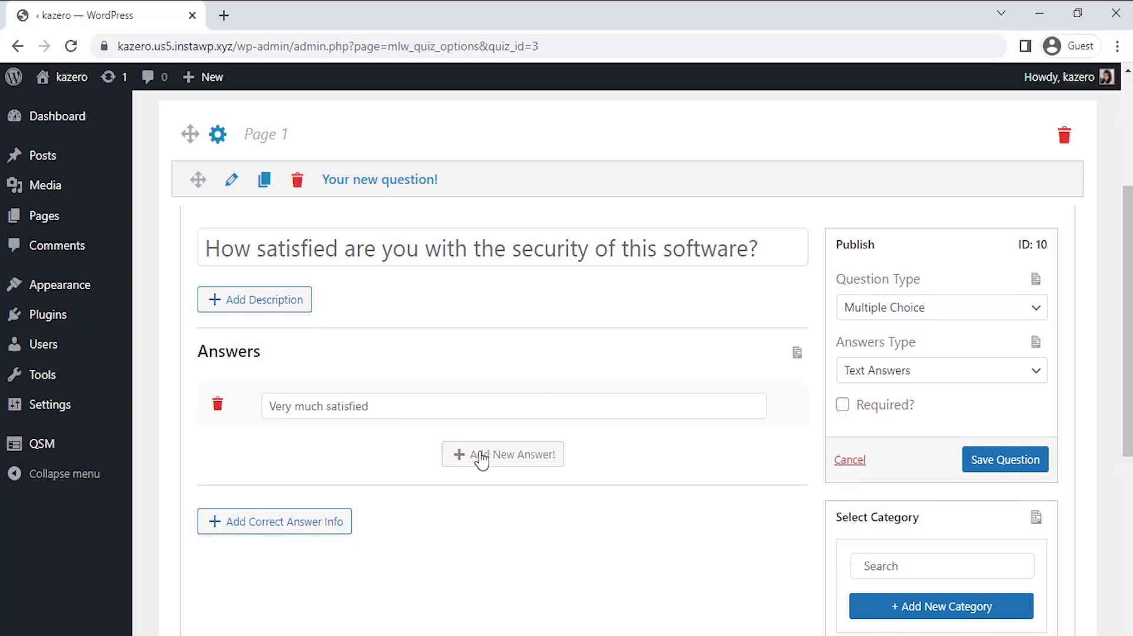
pyautogui.click(481, 459)
pyautogui.write('Somewhat satisfied')
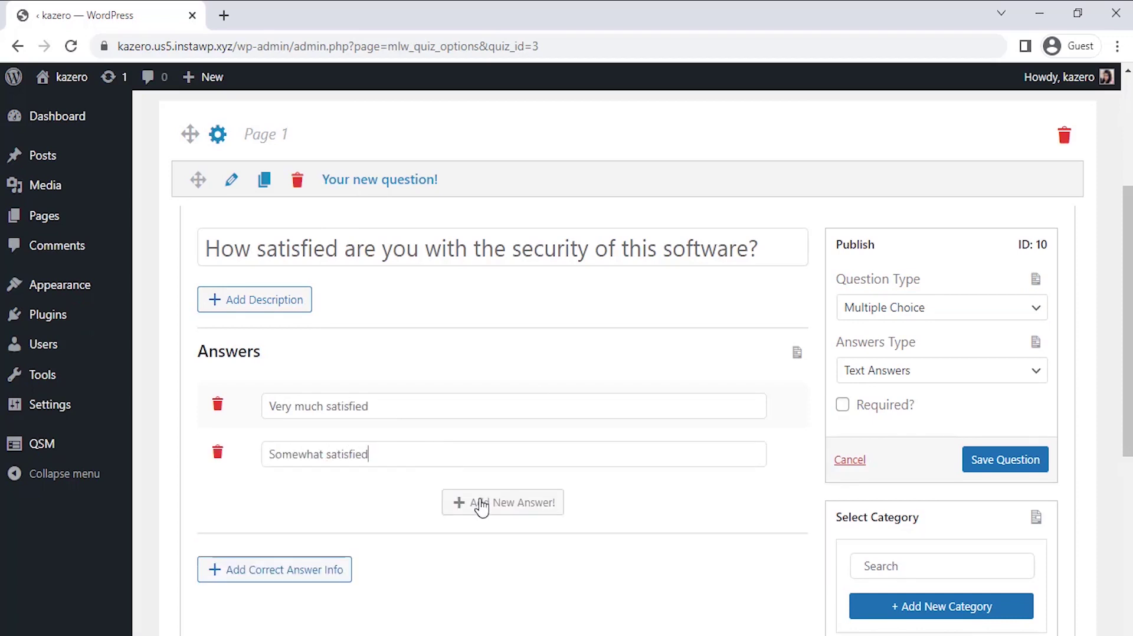
pyautogui.click(481, 507)
pyautogui.write('Not so satisfied')
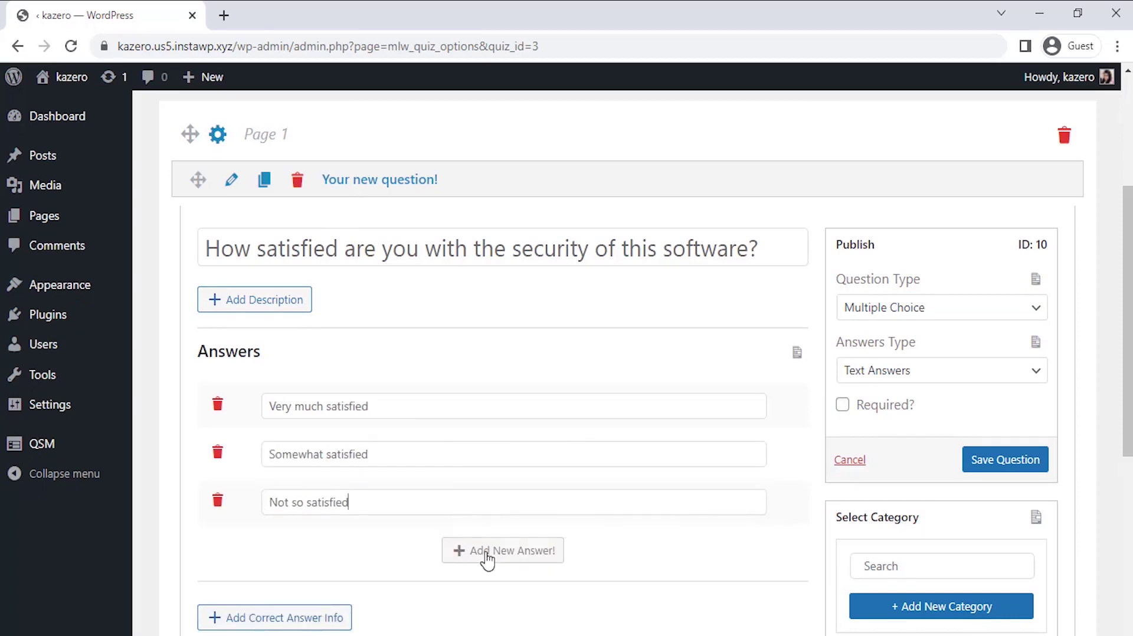
pyautogui.click(487, 552)
pyautogui.write('Not at all satisfied')
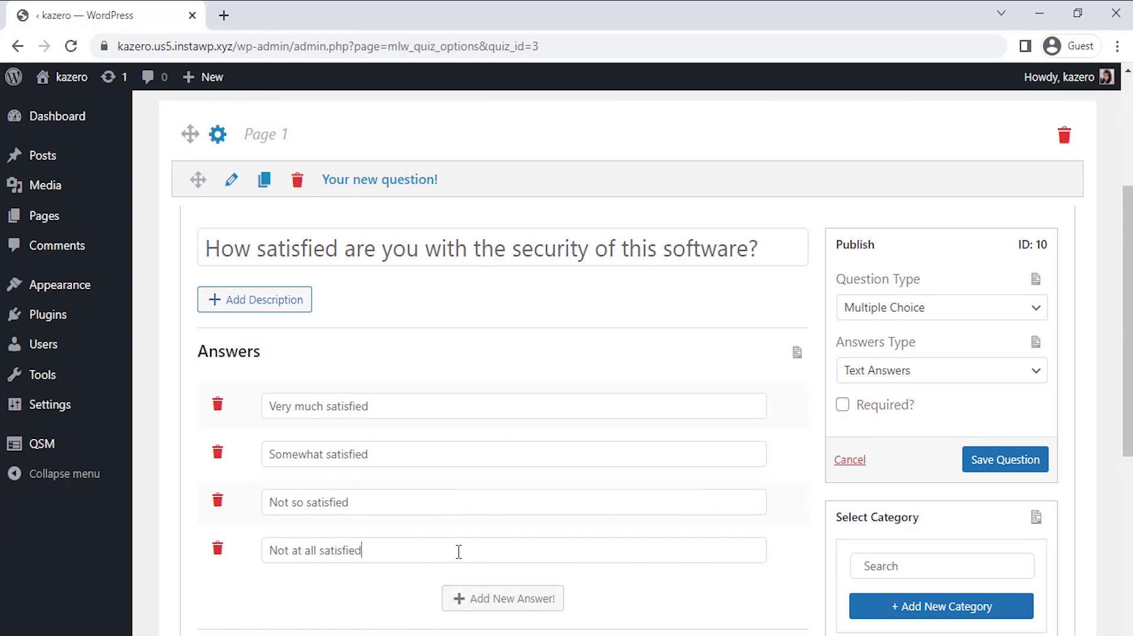
pyautogui.click(894, 406)
pyautogui.click(895, 408)
pyautogui.click(1006, 468)
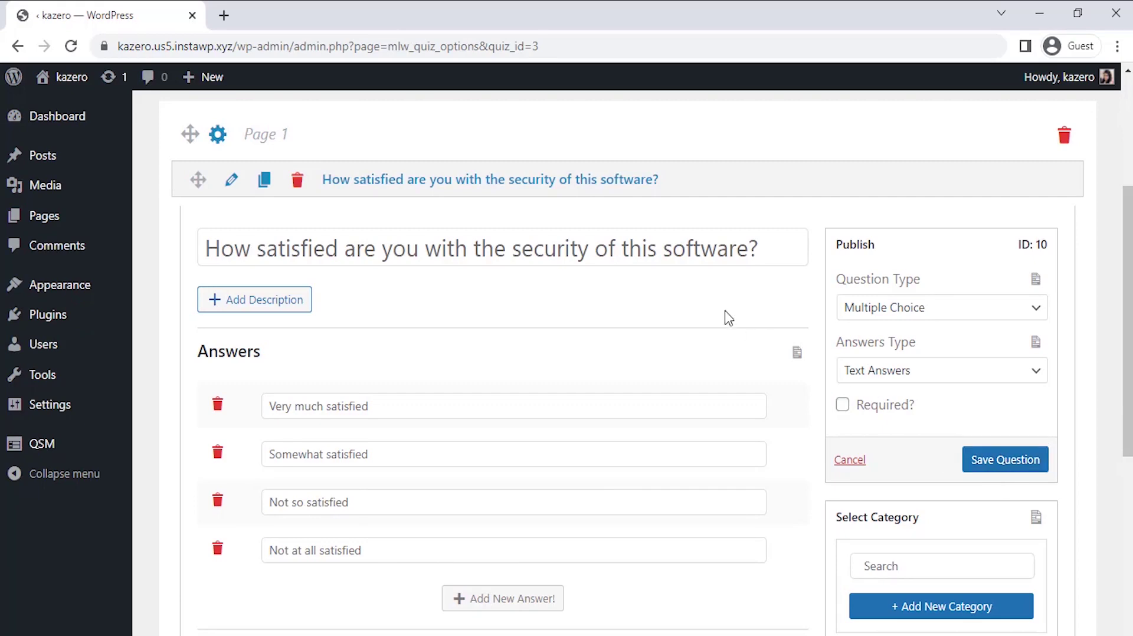
# Create a second new question on Page 1 of the survey, below the security question
pyautogui.scroll(-5, 728, 317)
pyautogui.scroll(-2, 728, 317)
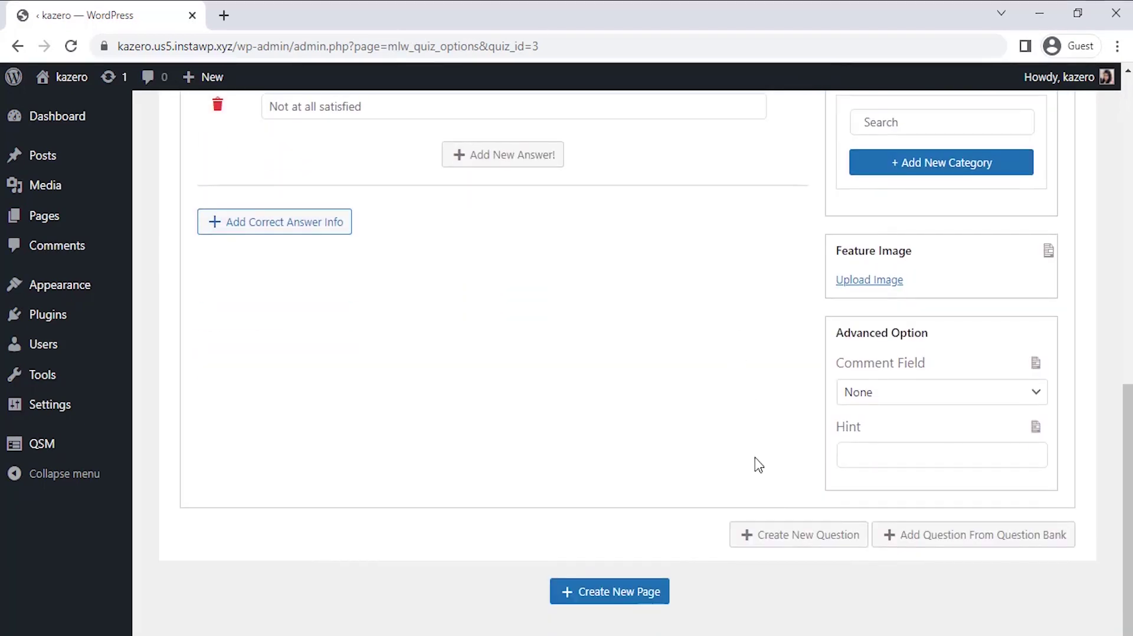
pyautogui.click(769, 535)
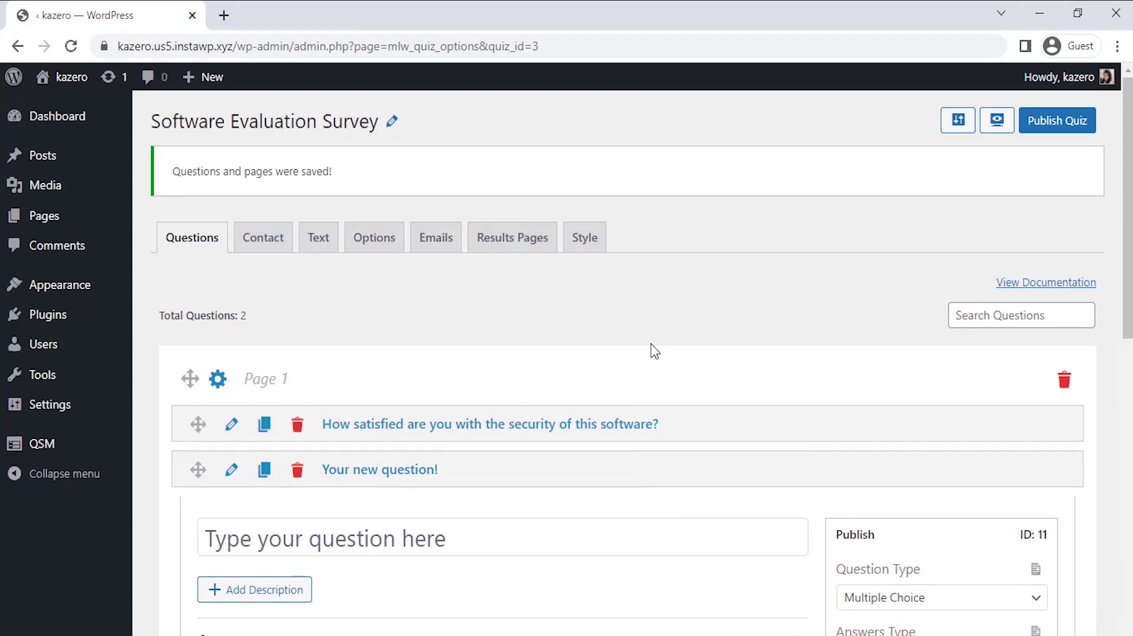
pyautogui.scroll(-1, 654, 351)
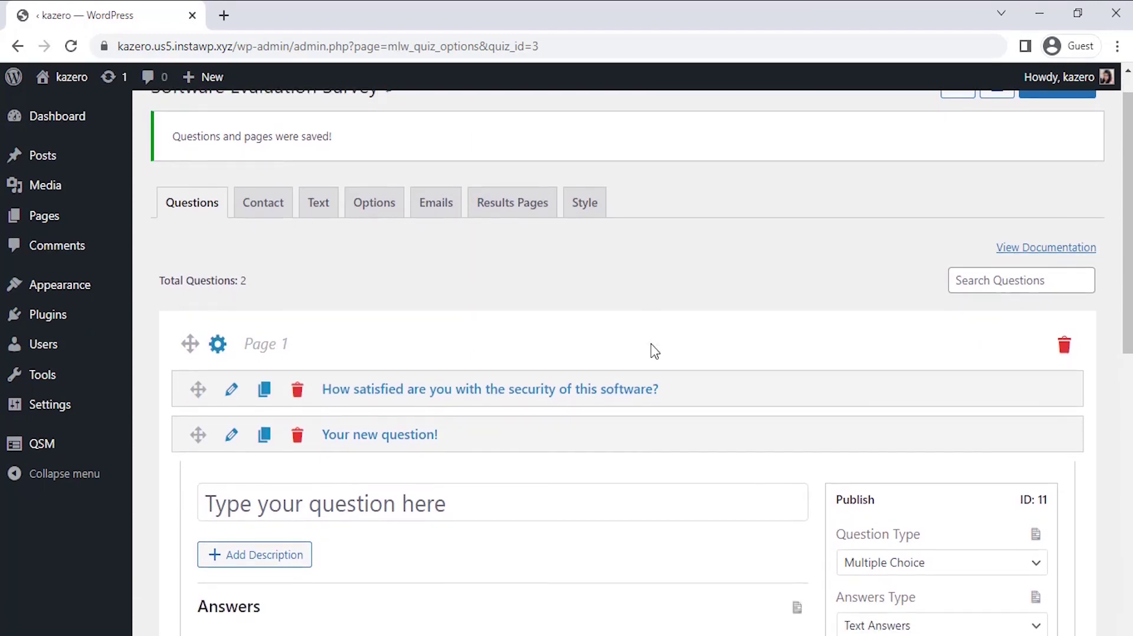
pyautogui.scroll(-4, 654, 351)
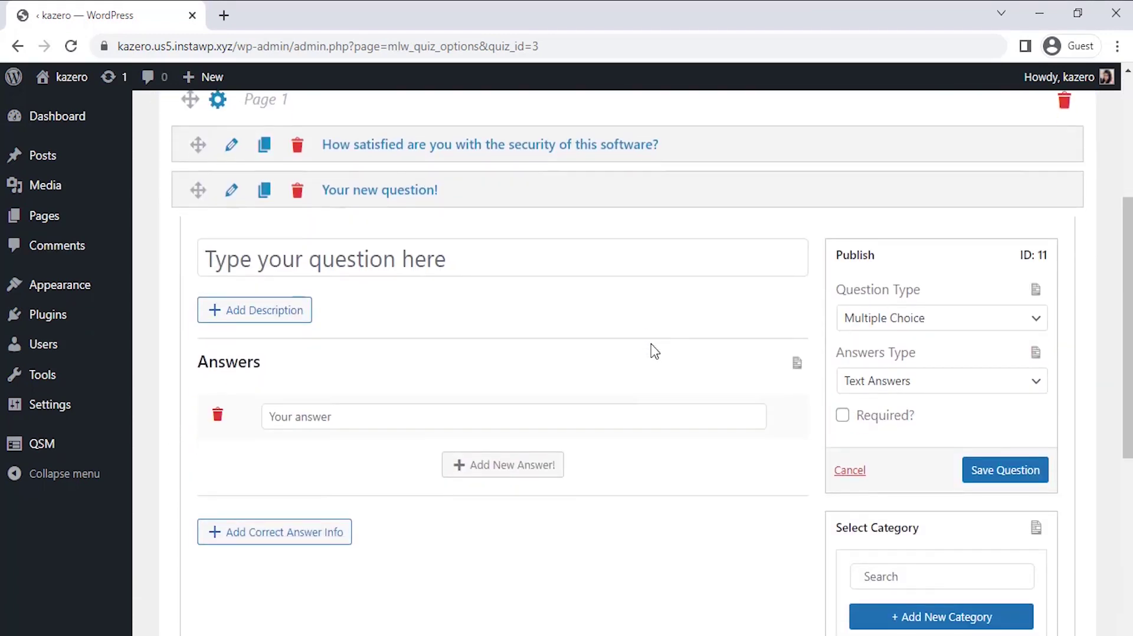
# Enter "How satisfied are you with the ability to integrate other software with this software?" as the second question, keeping the Multiple Choice type
pyautogui.click(467, 248)
pyautogui.write('How satisfied are you with')
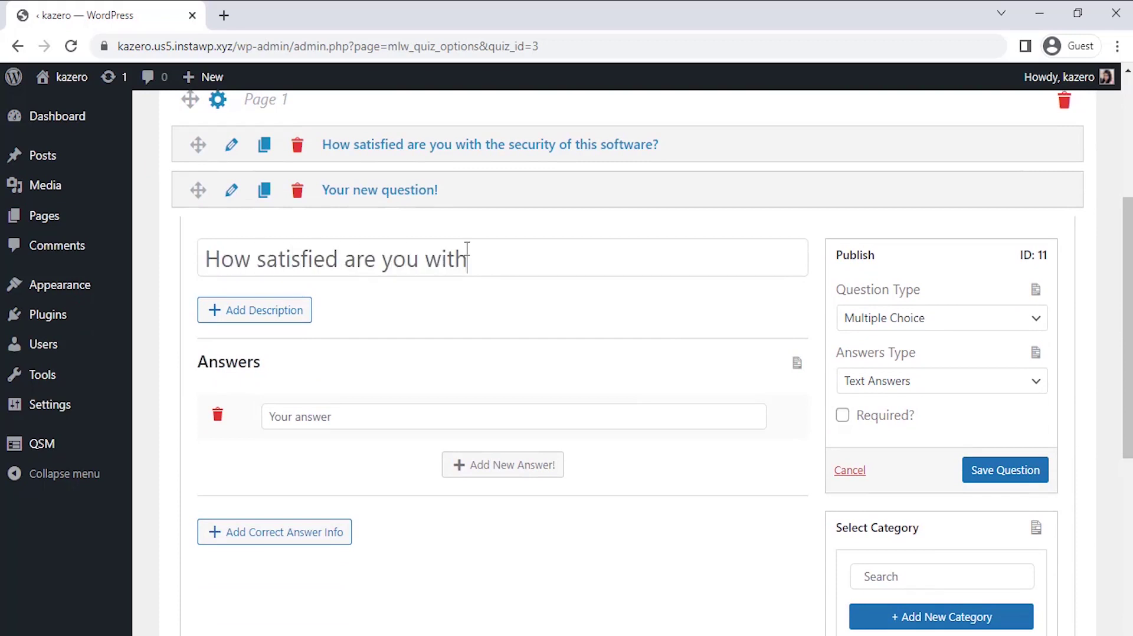
pyautogui.write(' the ability to integrate')
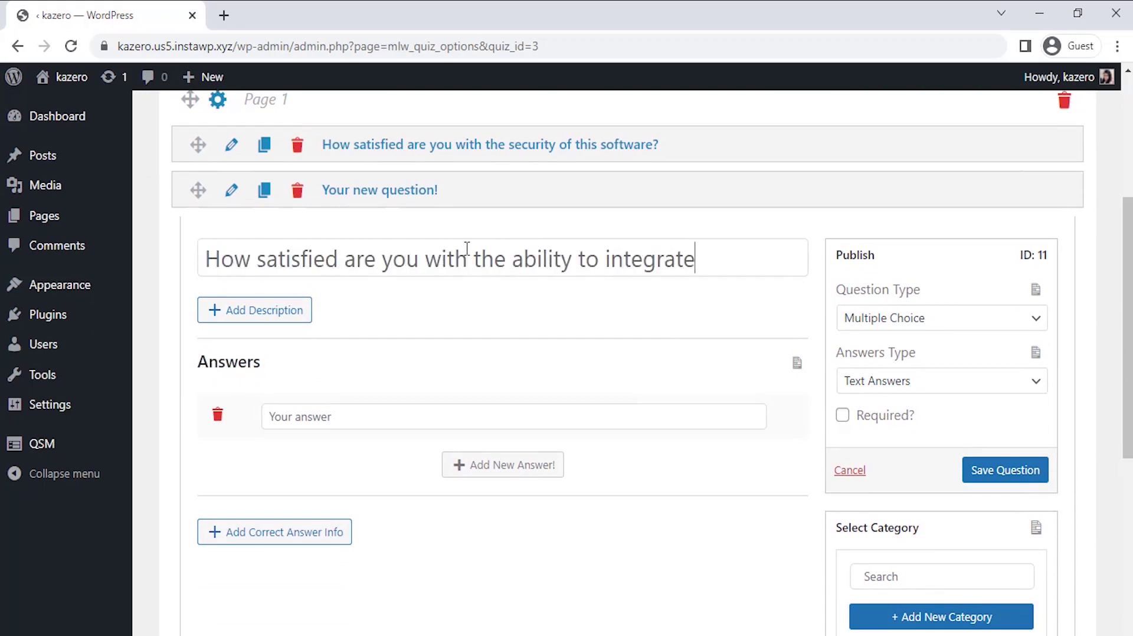
pyautogui.write(' other softwares with this software')
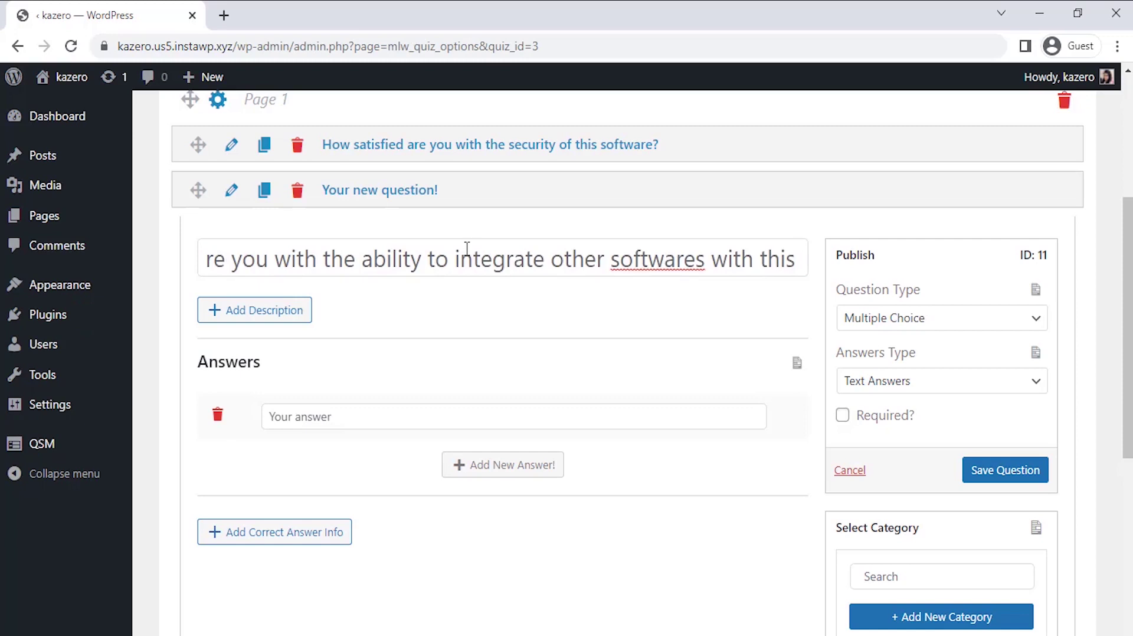
pyautogui.click(621, 260)
pyautogui.press('BackSpace')
pyautogui.click(805, 259)
pyautogui.write('?')
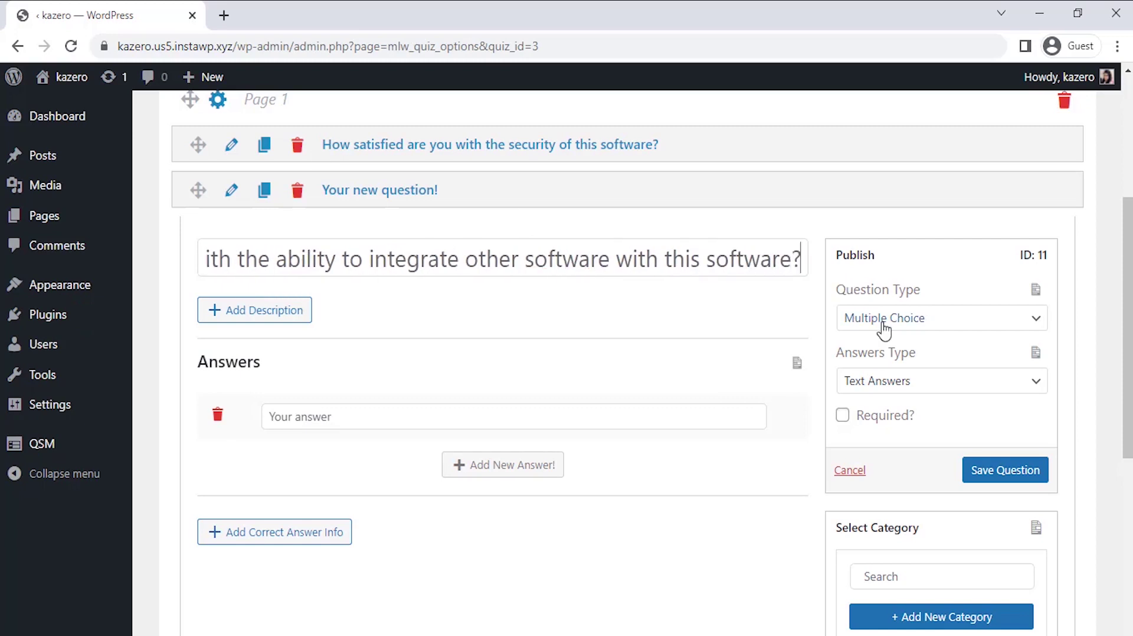
pyautogui.click(884, 319)
pyautogui.click(884, 328)
# Add "Very satisfied" and "Somewhat satisfied" as the first two answers of the software integration question
pyautogui.click(519, 417)
pyautogui.write('Very satisfied')
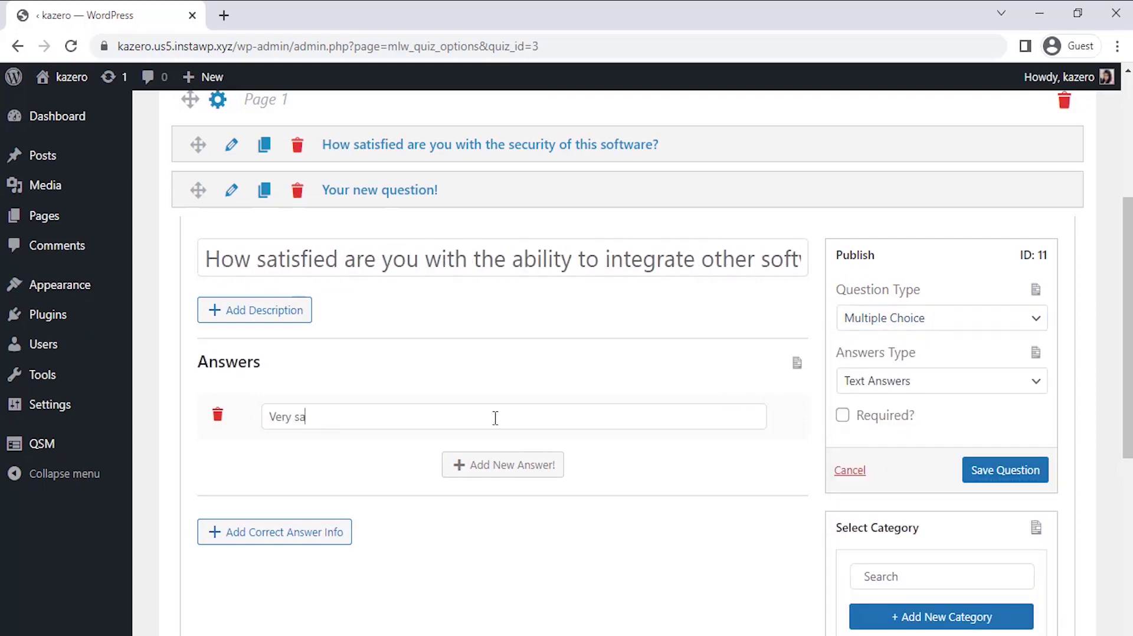
pyautogui.click(495, 466)
pyautogui.click(444, 466)
pyautogui.write('Somewhat')
pyautogui.press('BackSpace')
pyautogui.press('BackSpace')
pyautogui.press('BackSpace')
pyautogui.press('BackSpace')
pyautogui.write('ewhat satisfied')
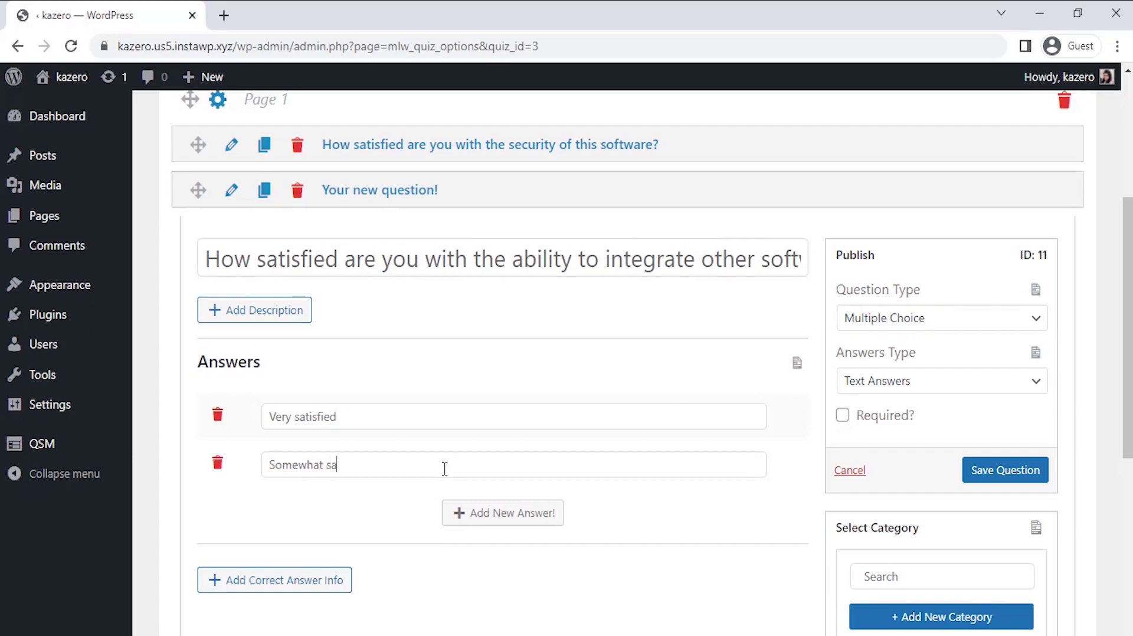
# Add "Not so satisfied" and "Not at all satisfied" as the third and fourth answers and save the integration question
pyautogui.click(445, 513)
pyautogui.click(447, 513)
pyautogui.write('Not so satisfied')
pyautogui.click(455, 560)
pyautogui.click(455, 558)
pyautogui.write('Not at all satisfied')
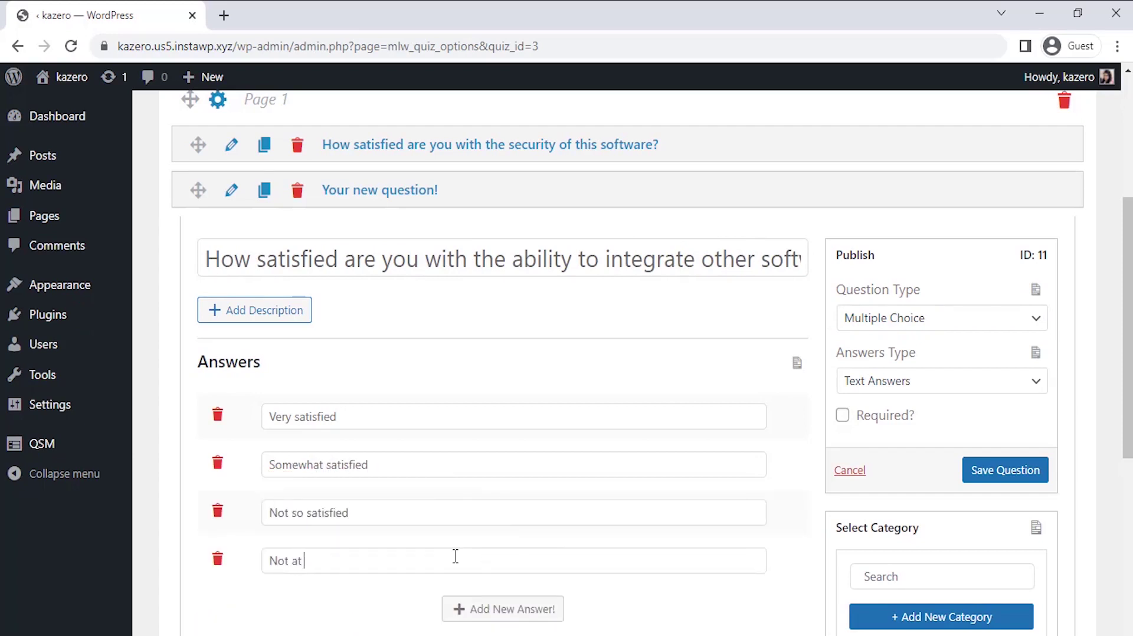
pyautogui.click(989, 471)
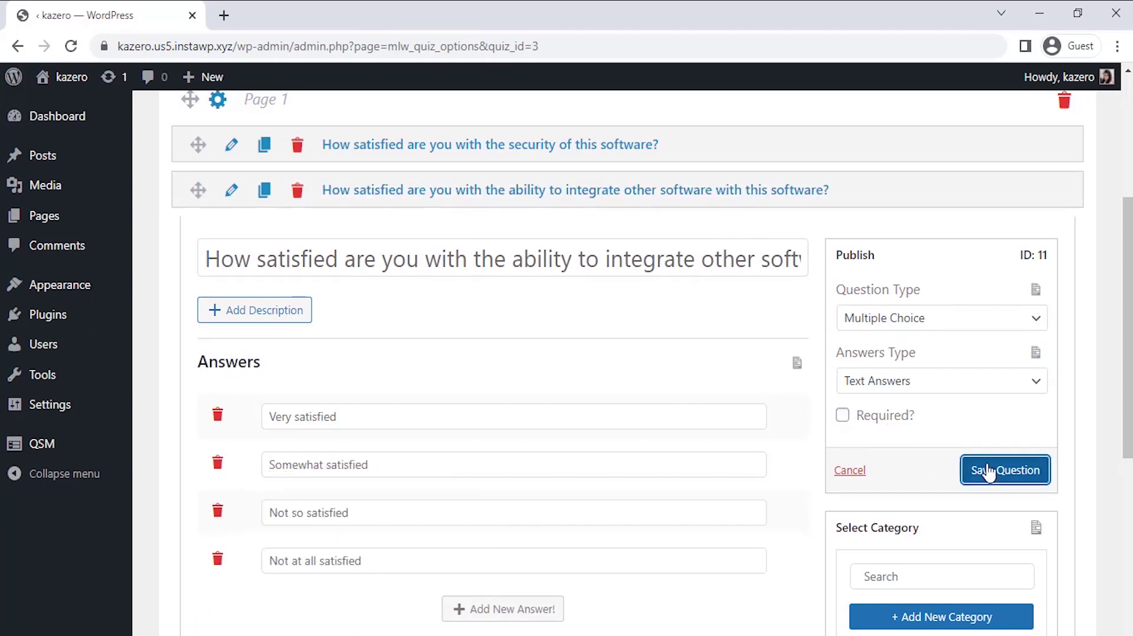
# Create a third question reading "How satisfied are you with the look and the feel of this software?", keeping the Multiple Choice type
pyautogui.scroll(-8, 708, 299)
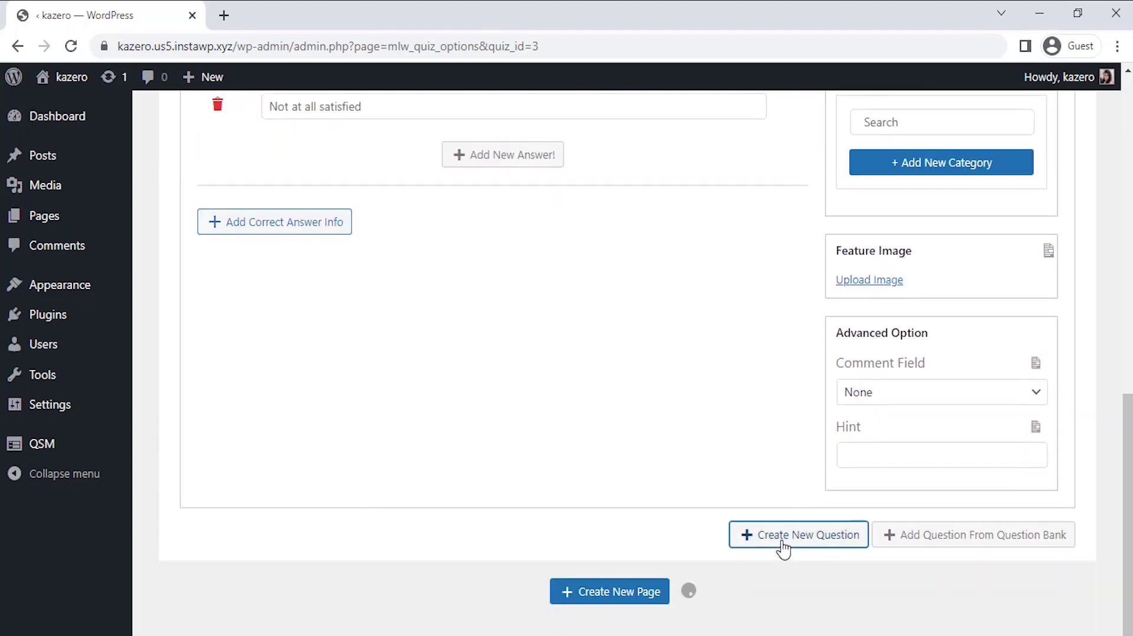
pyautogui.click(784, 548)
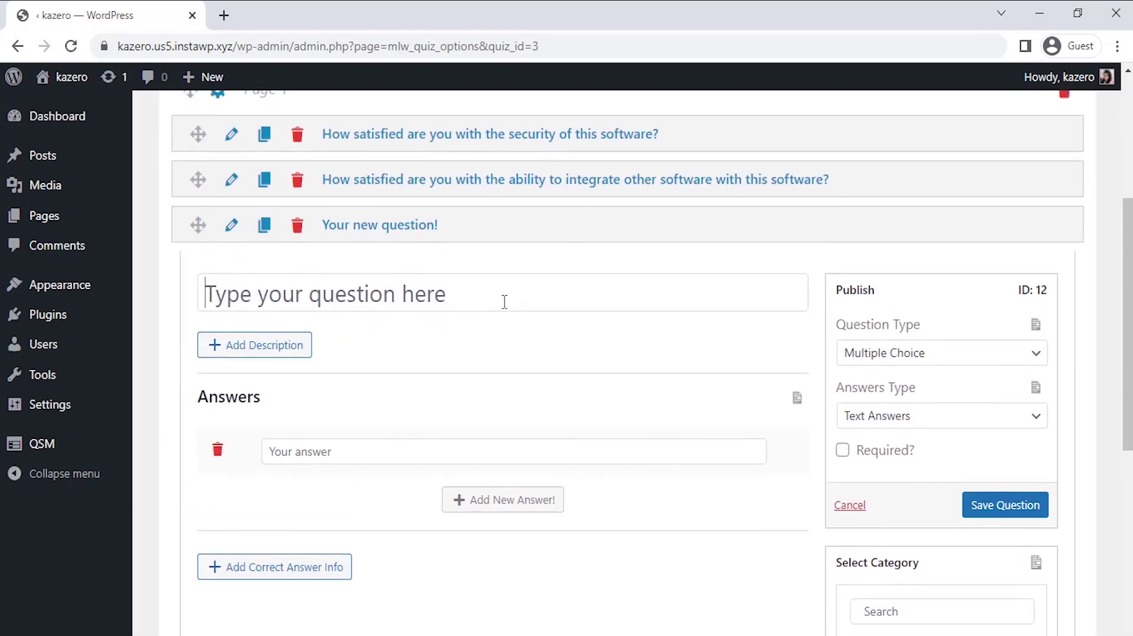
pyautogui.write('How satisfied are you ')
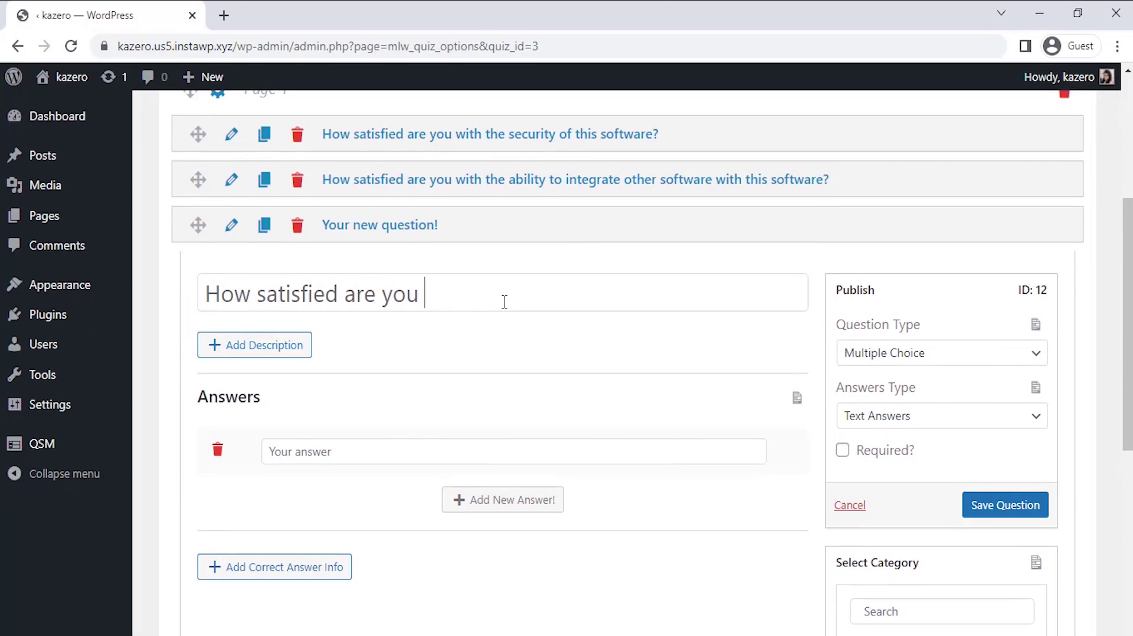
pyautogui.write('with the look and the feel of this soft')
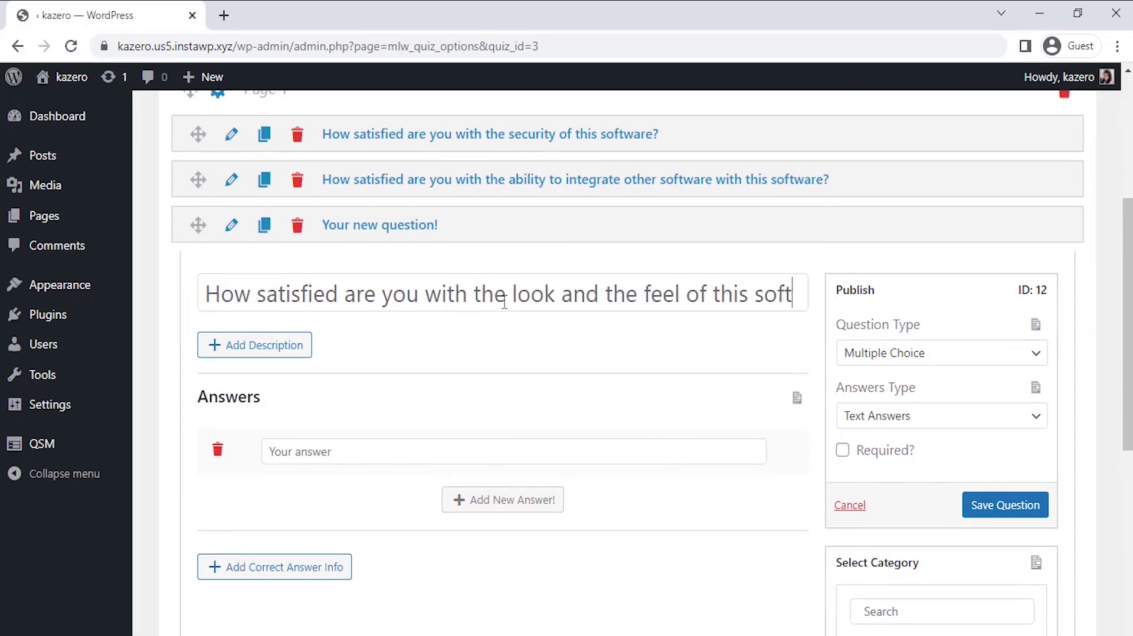
pyautogui.write('ware?')
pyautogui.click(885, 354)
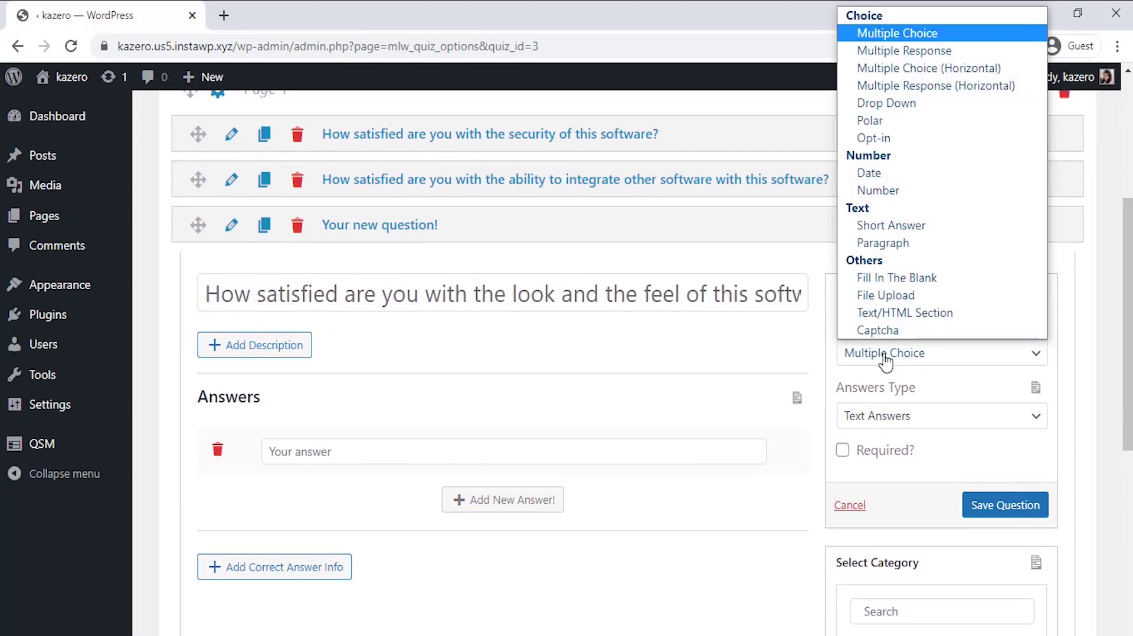
pyautogui.click(741, 331)
# Add the answers "Very satisfied", "Somewhat satisfied", "Not So much satisfied" and "Not at all satisfied" to the look-and-feel question and save it
pyautogui.scroll(-1, 741, 331)
pyautogui.click(513, 382)
pyautogui.write('Very satisfied')
pyautogui.click(513, 434)
pyautogui.write('Somewhat')
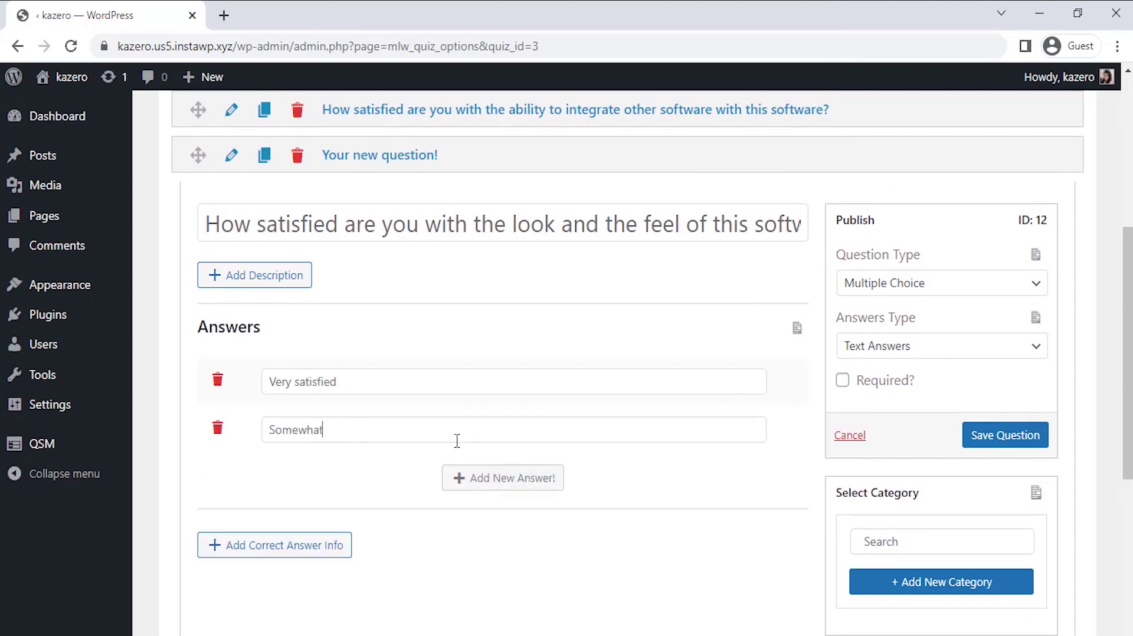
pyautogui.write(' satisfied')
pyautogui.click(444, 477)
pyautogui.write('Not So much satisfied')
pyautogui.click(448, 528)
pyautogui.write('Not at all satisfied')
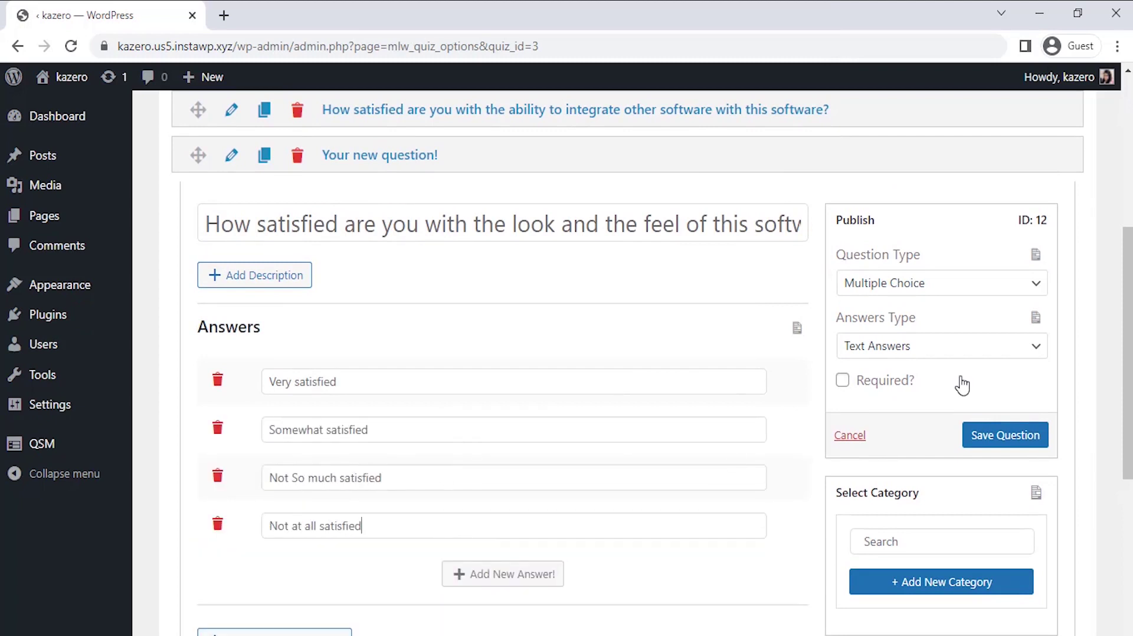
pyautogui.click(990, 437)
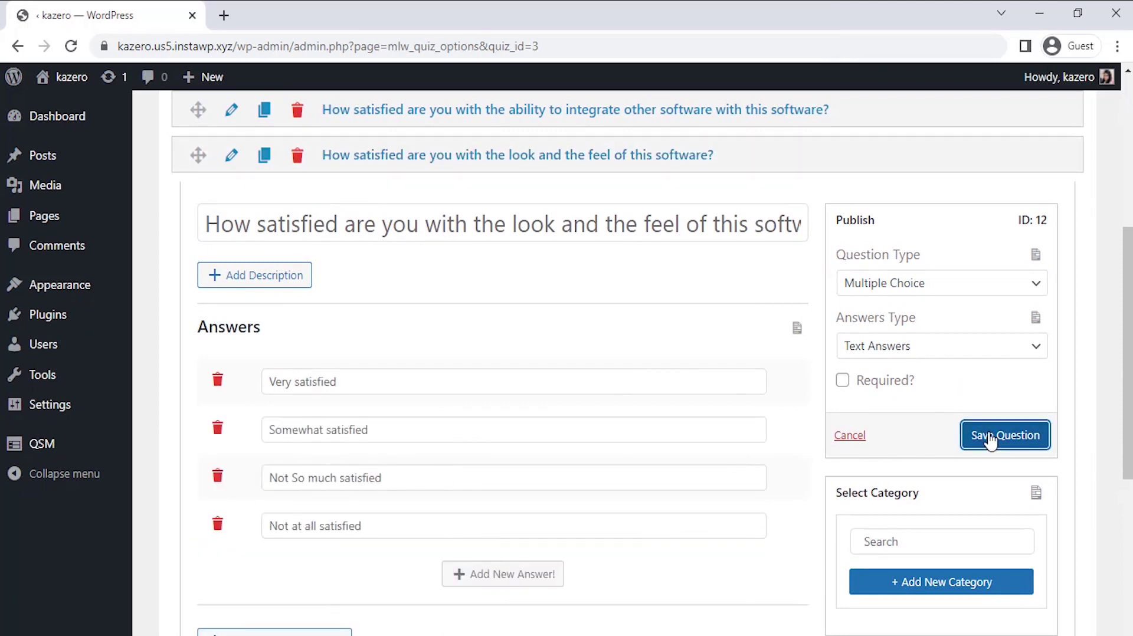
# Create a fourth Multiple Choice question reading "How satisfied are you with the value for the money of this software?"
pyautogui.scroll(-7, 675, 285)
pyautogui.click(771, 535)
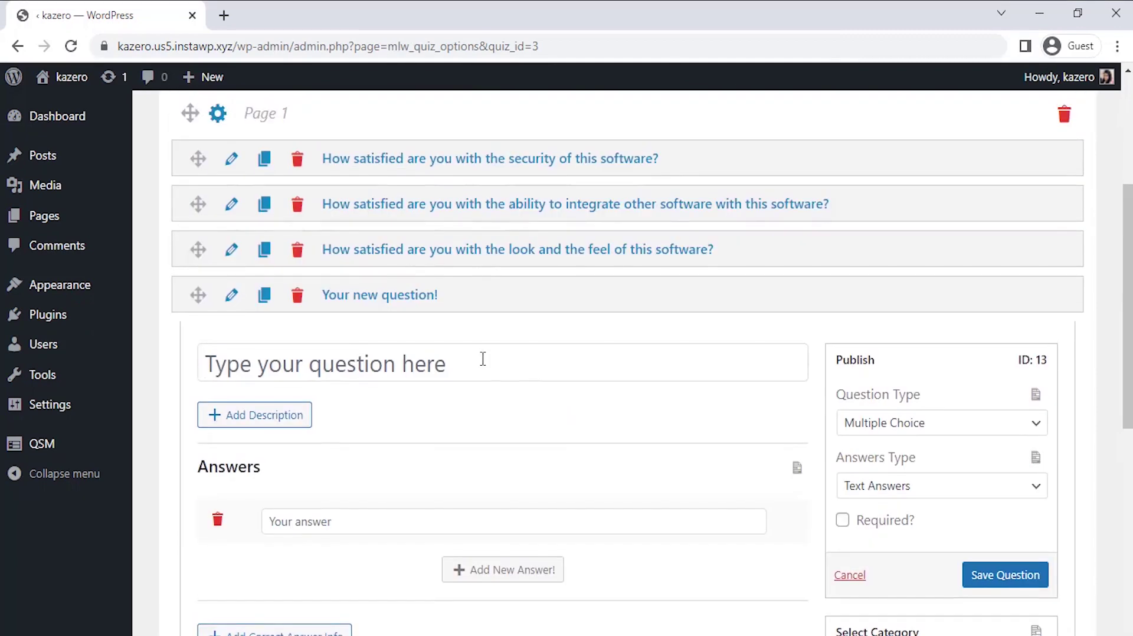
pyautogui.click(481, 360)
pyautogui.write('Ho')
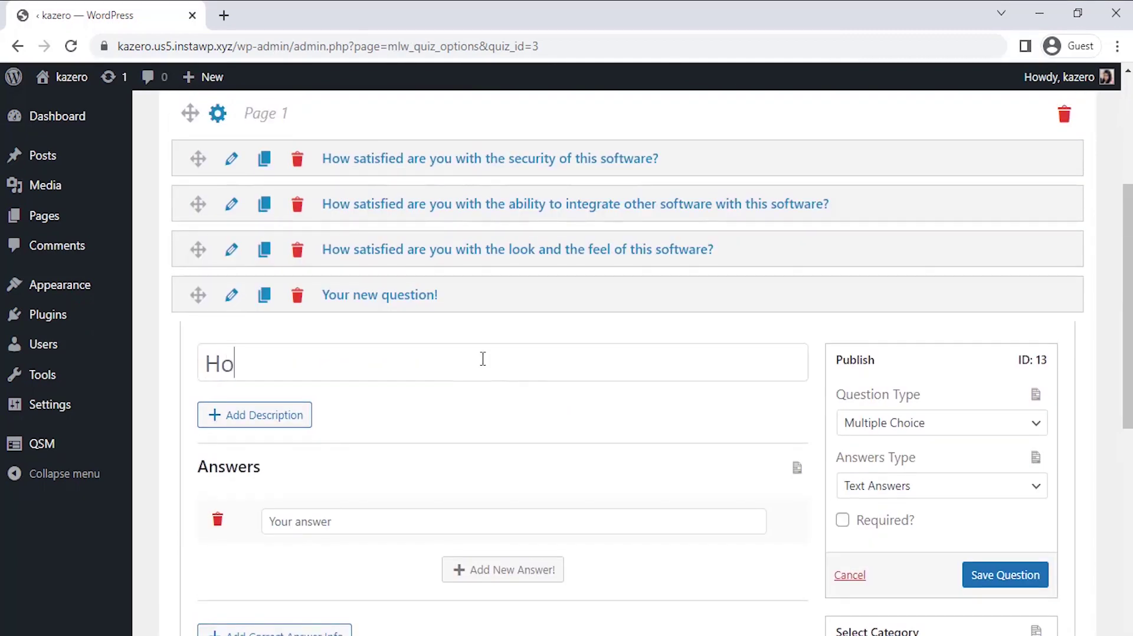
pyautogui.write('w satisfied are you wit')
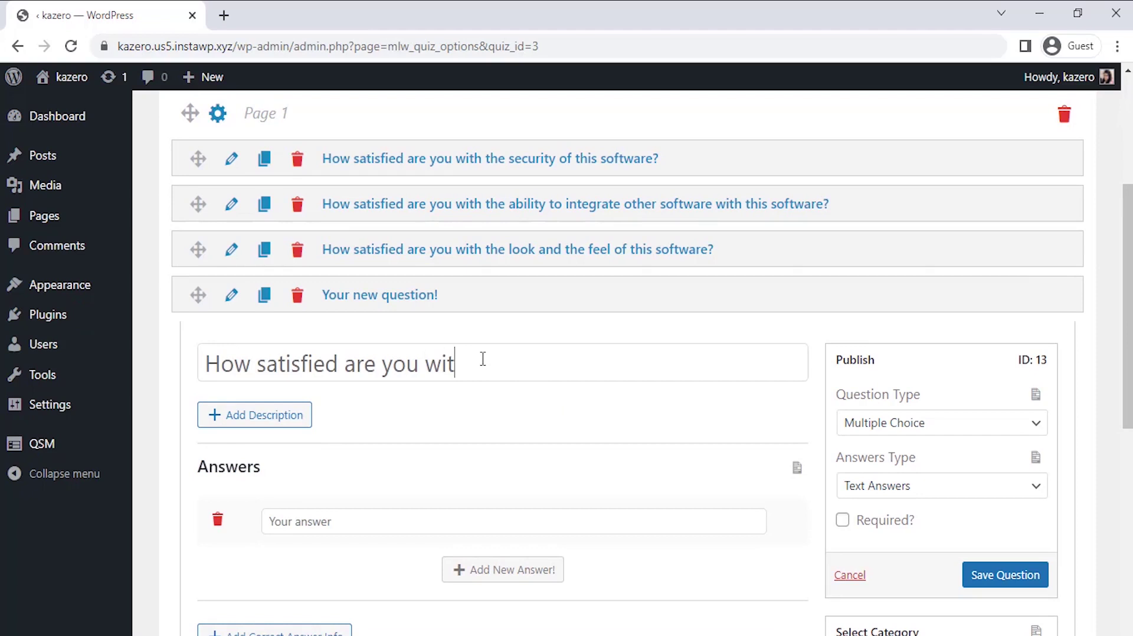
pyautogui.write('h the value for the money')
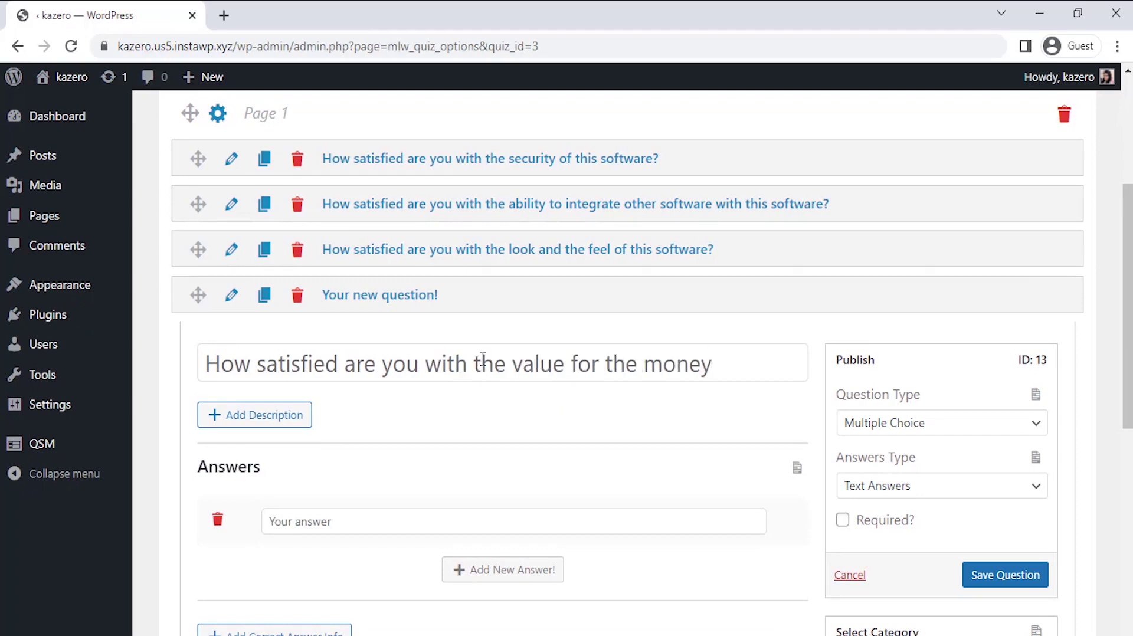
pyautogui.write(' of this software?')
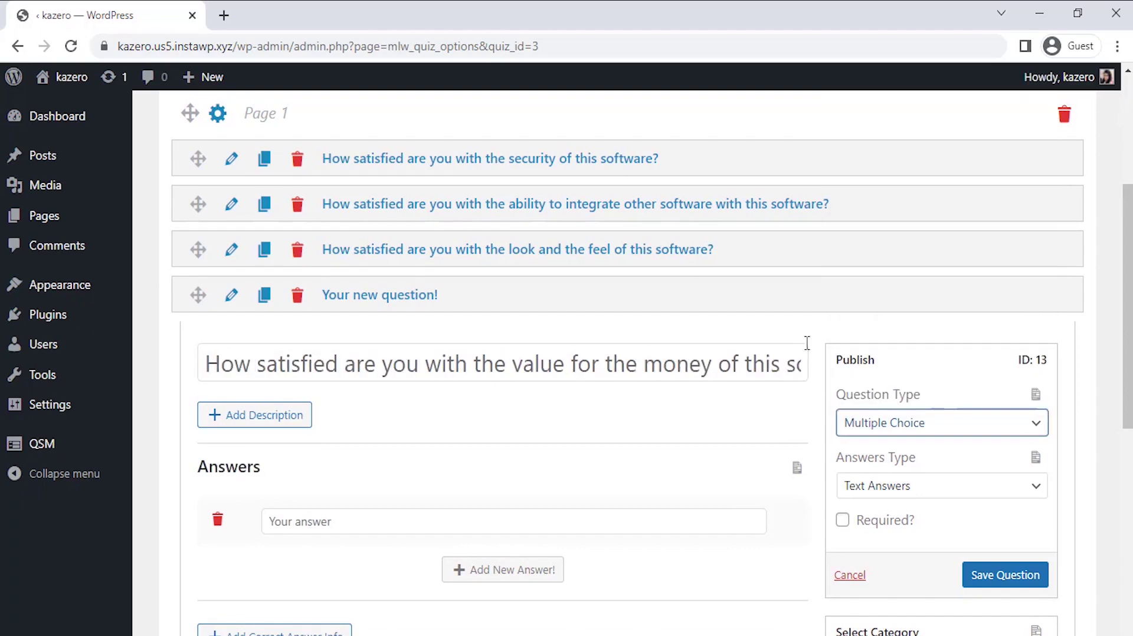
# Add the answers "Very satisfied", "Somewhat satisfied", "Not so satisfied" and "Not at all satisfied" to the value-for-money question and save it
pyautogui.scroll(-5, 799, 331)
pyautogui.click(537, 244)
pyautogui.write('Very s')
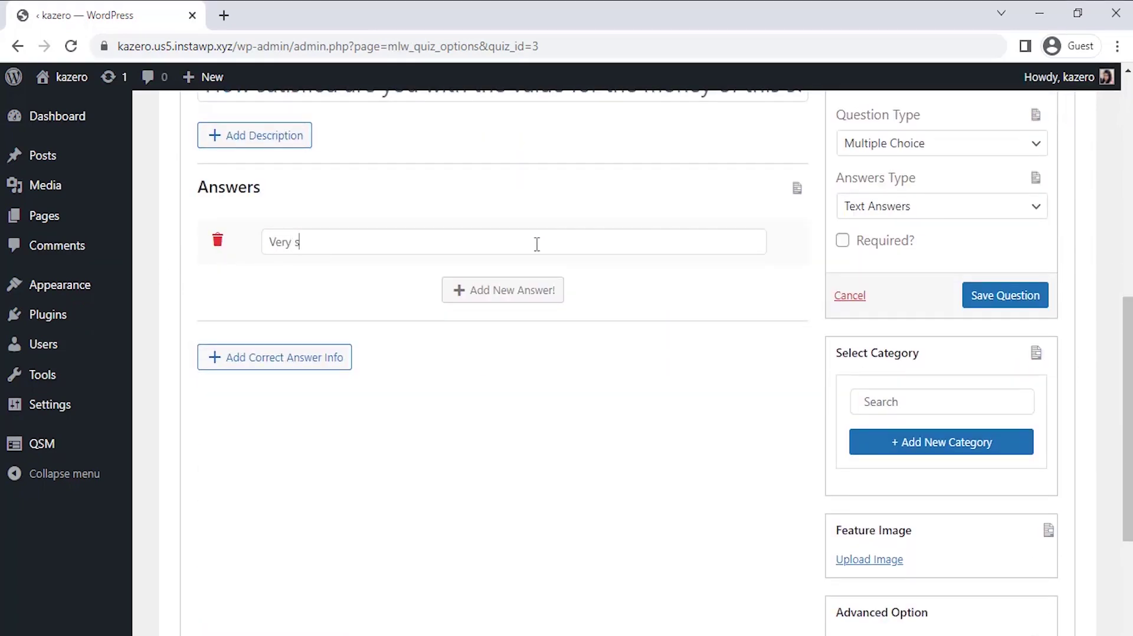
pyautogui.write('atisfied')
pyautogui.click(513, 290)
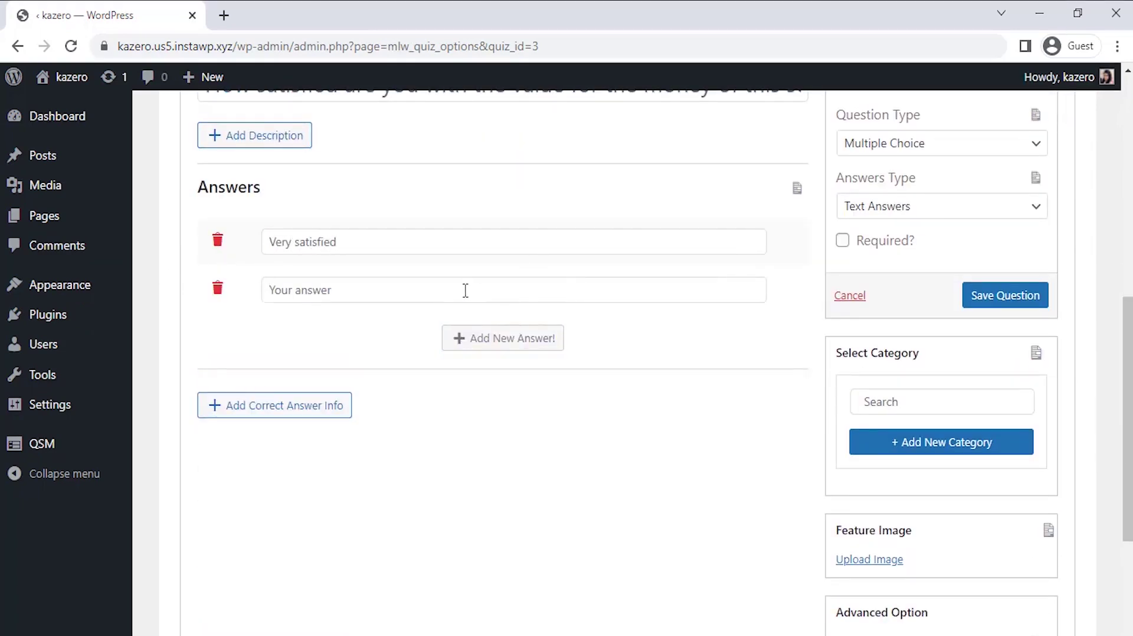
pyautogui.write('Somewhat satisfied')
pyautogui.click(479, 339)
pyautogui.write('Not so satisfied')
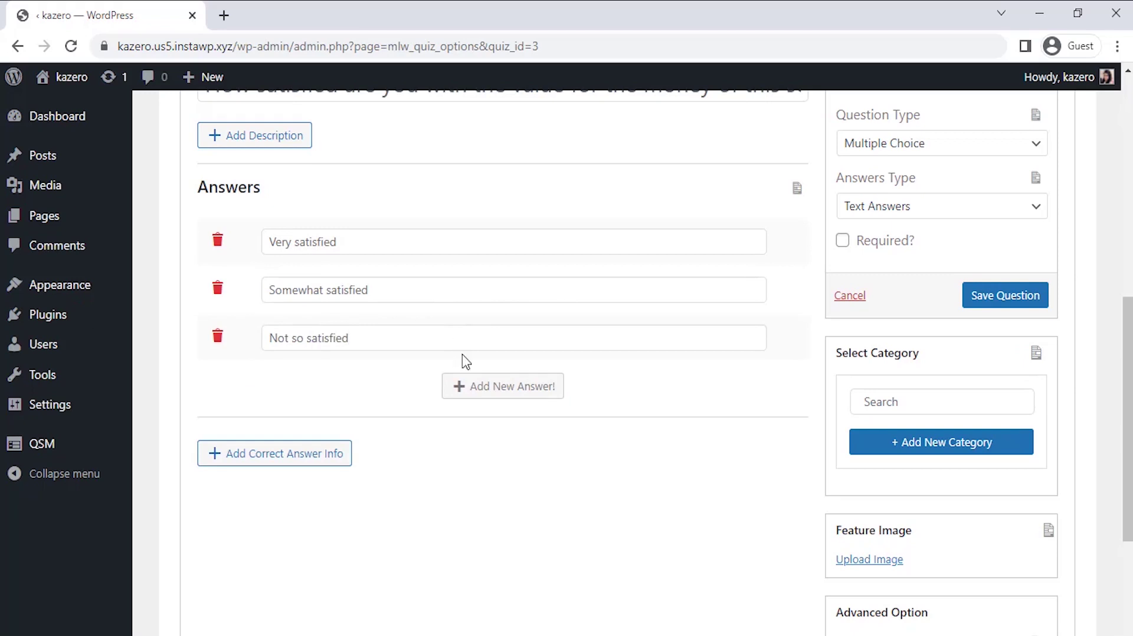
pyautogui.click(448, 387)
pyautogui.write('Not at all satisfied')
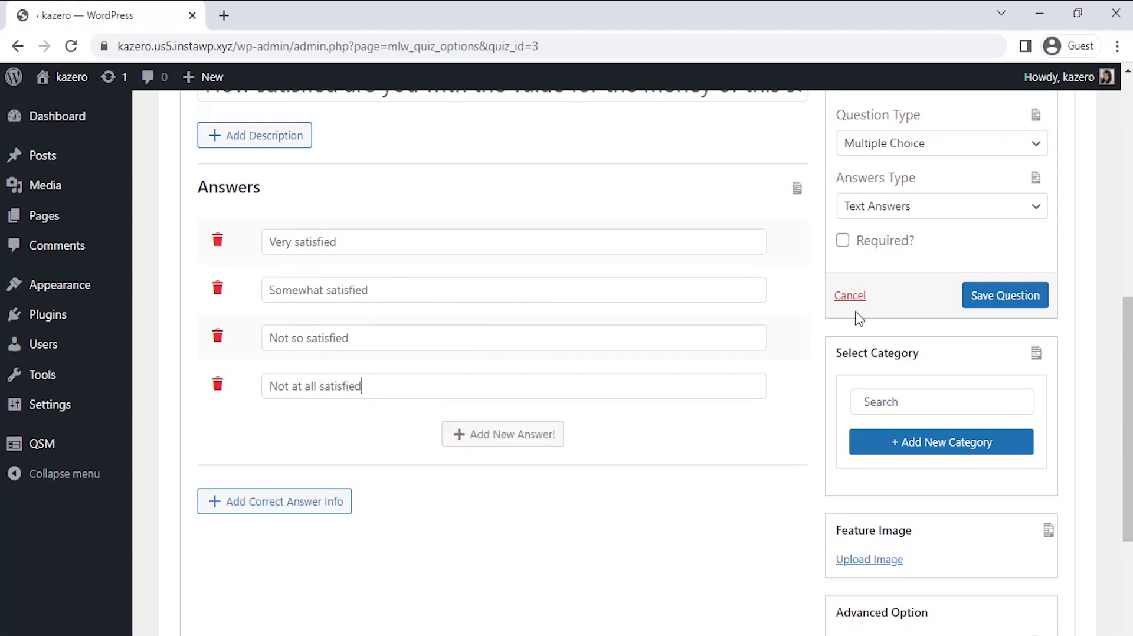
pyautogui.click(979, 301)
# Create a fifth question on Page 1 reading "Do you have any thoughts on how to improve this software?"
pyautogui.scroll(-5, 735, 199)
pyautogui.click(794, 533)
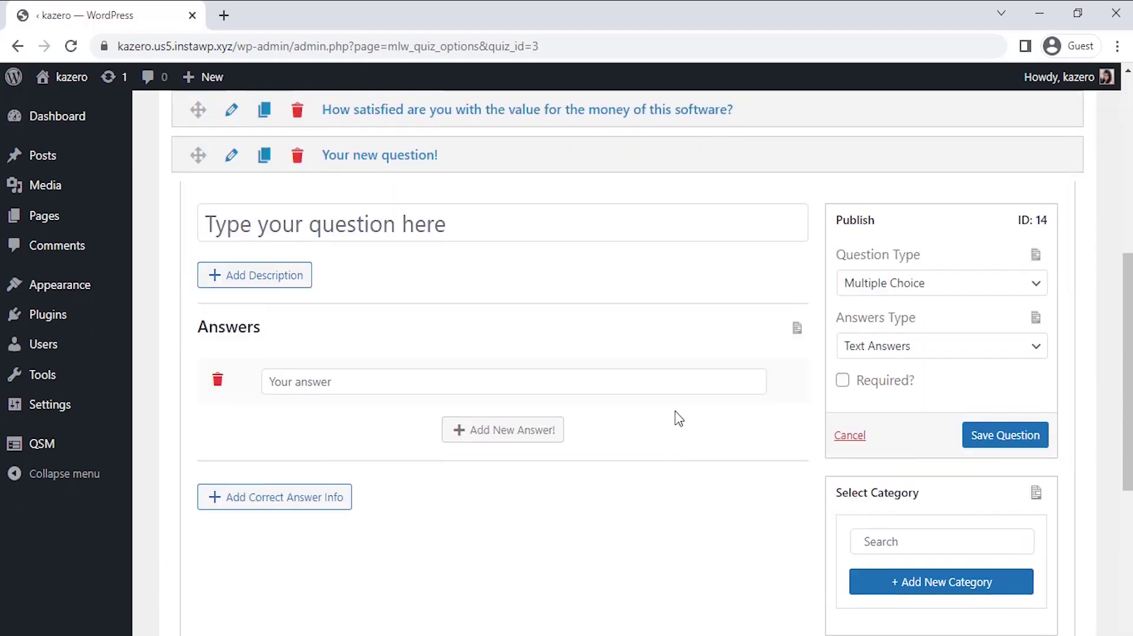
pyautogui.scroll(2, 679, 419)
pyautogui.click(485, 228)
pyautogui.write('Do you hav')
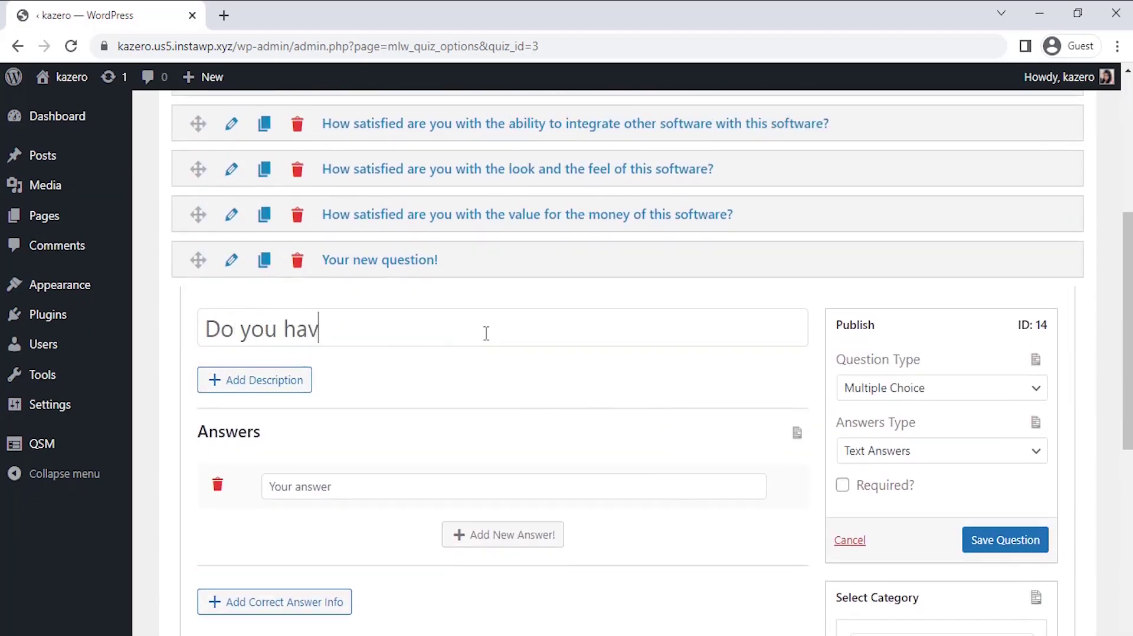
pyautogui.write('e any thoughts on how to impro')
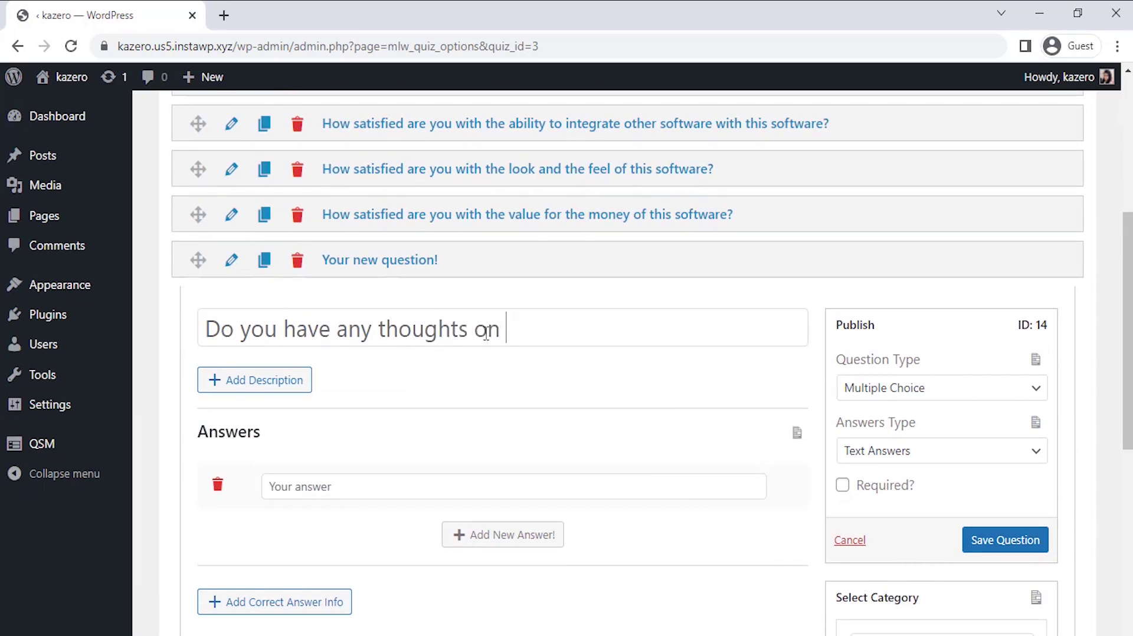
pyautogui.press('BackSpace')
pyautogui.write('prove this software?')
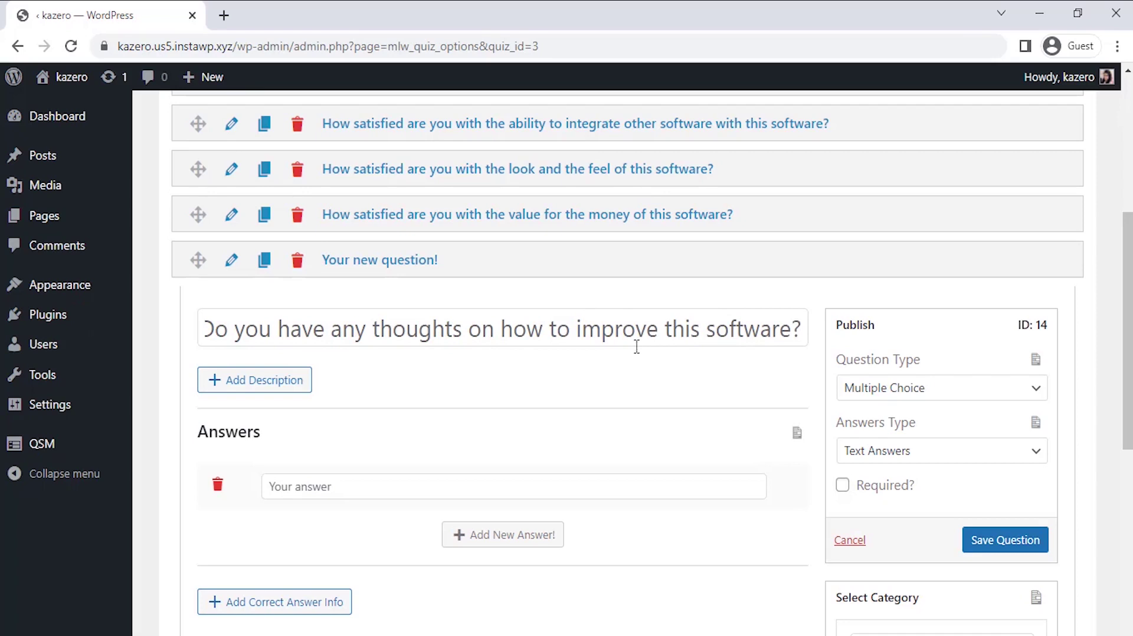
# Set the question type of the software improvement question to Paragraph and save it as not required
pyautogui.click(858, 396)
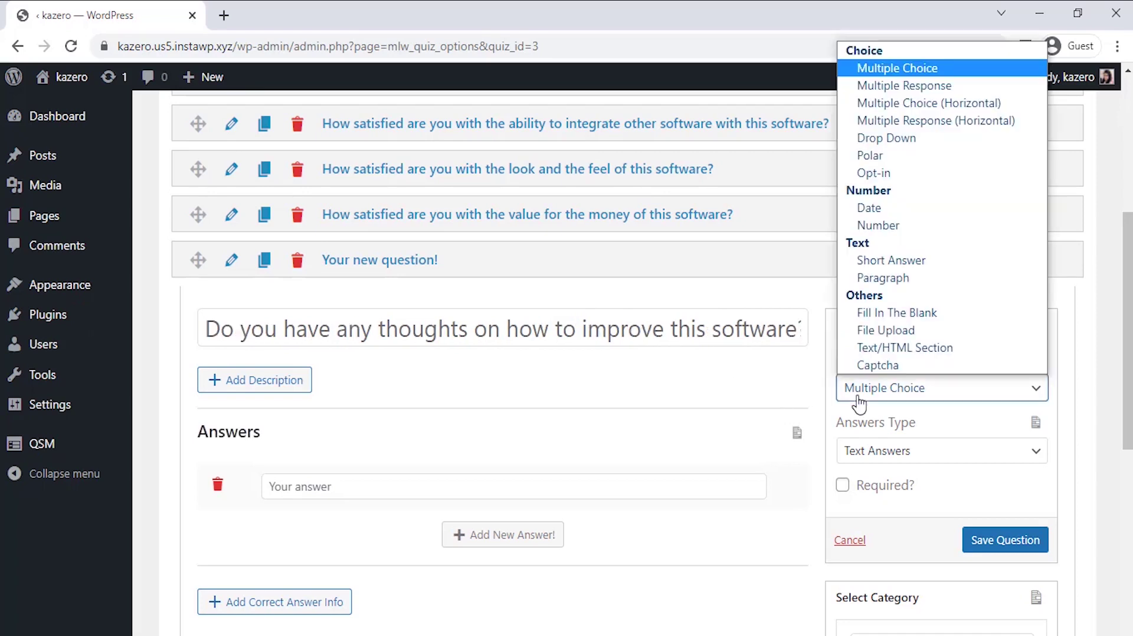
pyautogui.click(873, 278)
pyautogui.scroll(-2, 788, 380)
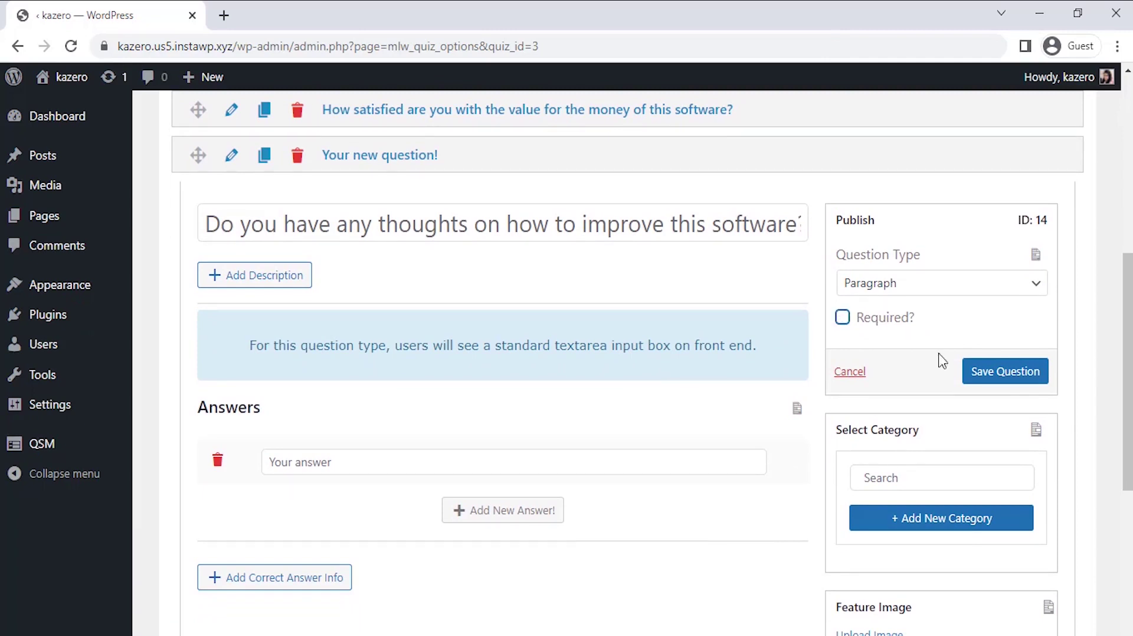
pyautogui.click(989, 378)
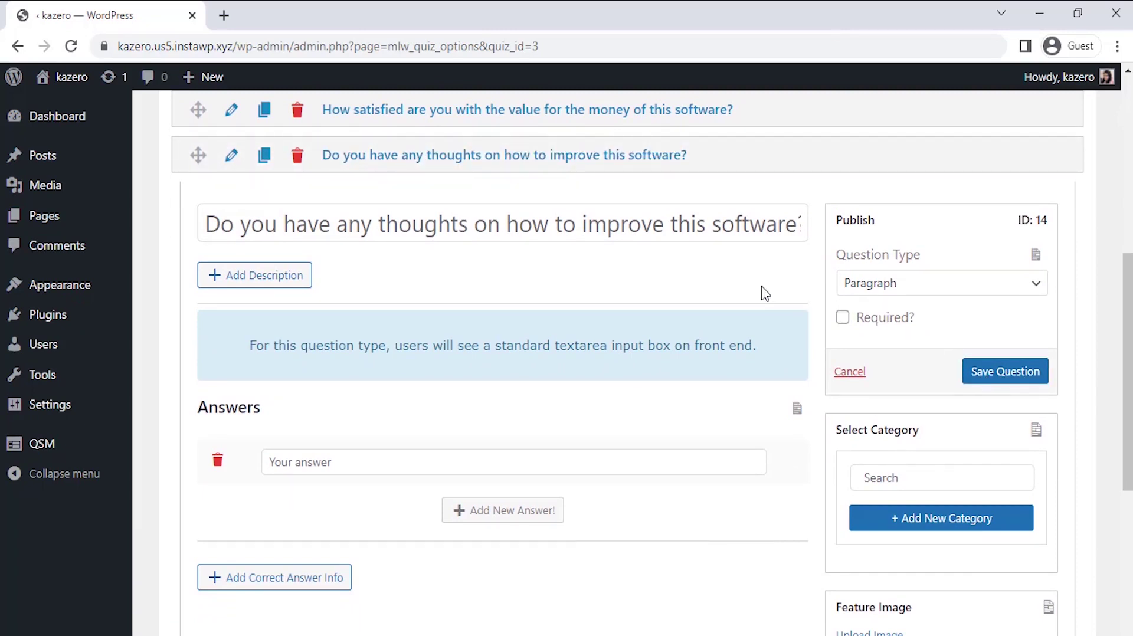
pyautogui.scroll(3, 766, 293)
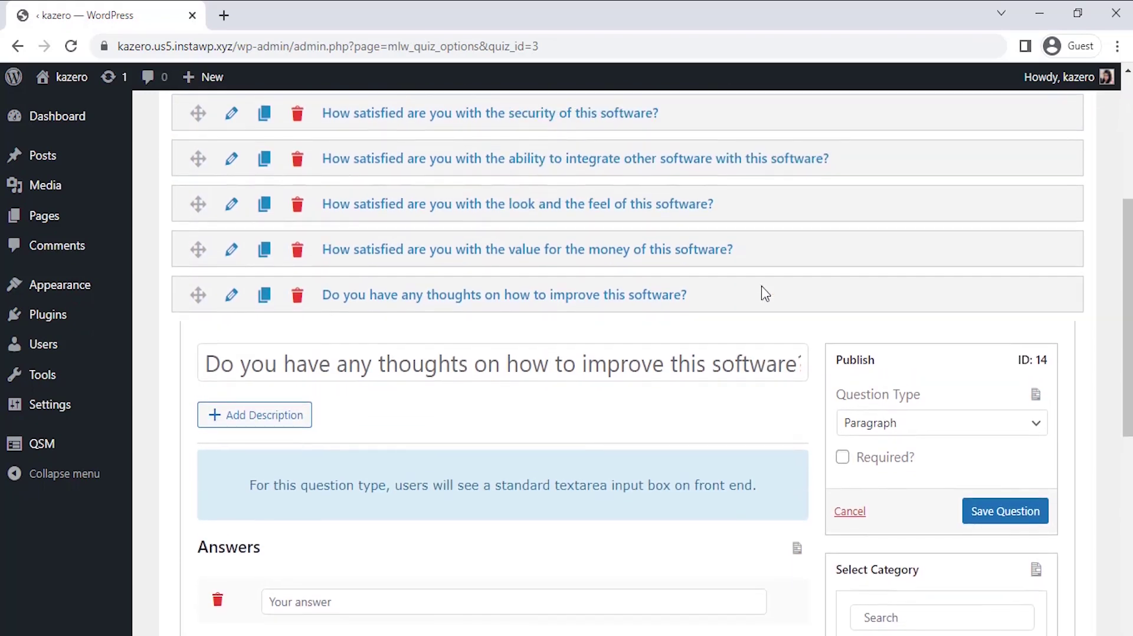
pyautogui.scroll(3, 765, 293)
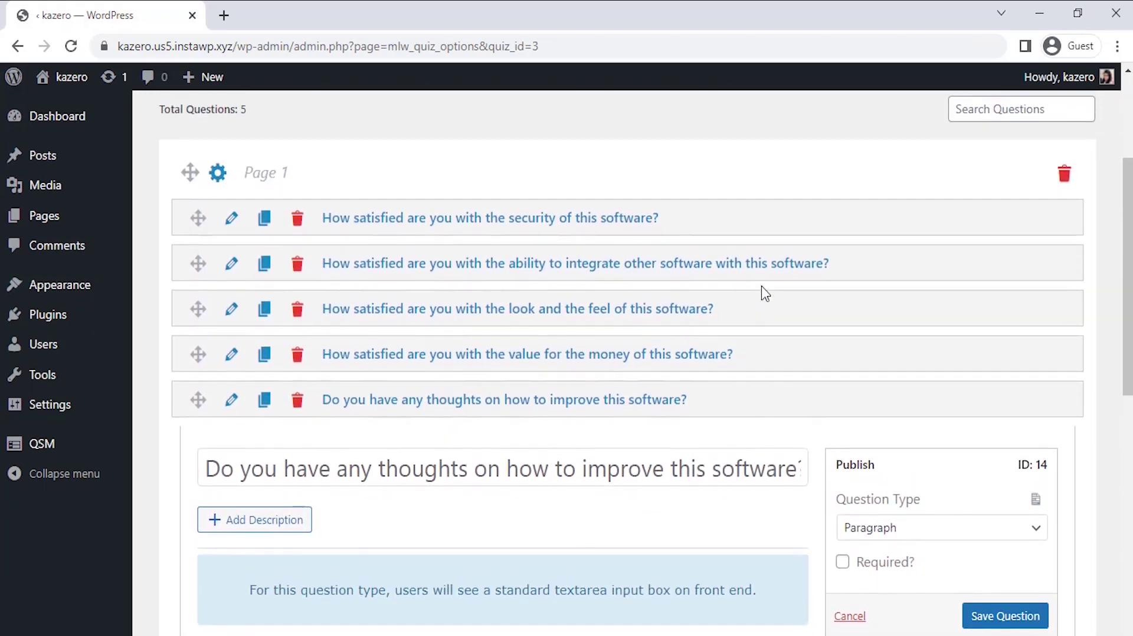
pyautogui.scroll(3, 766, 293)
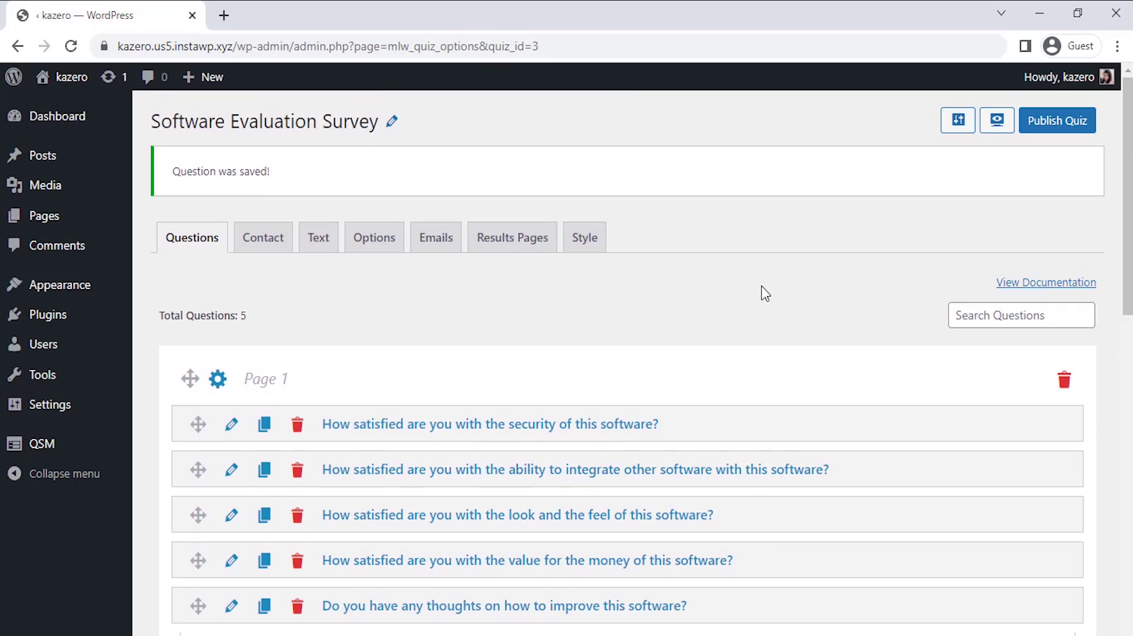
# Add a required contact field of type Small Open Answer, labelled "Name" and used for Name
pyautogui.click(283, 257)
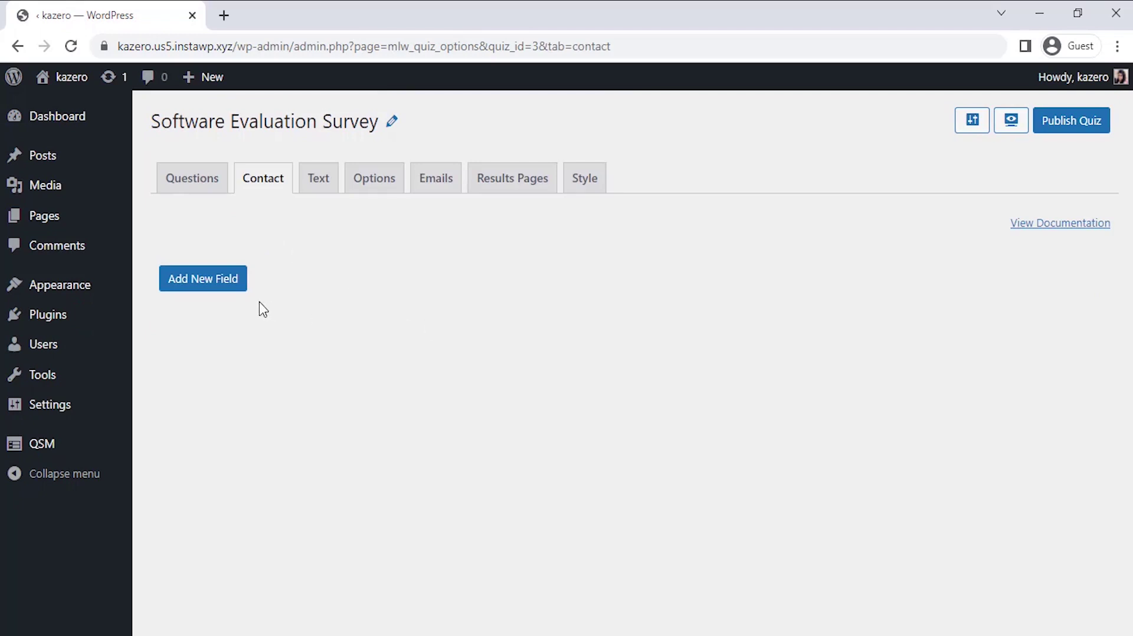
pyautogui.click(223, 289)
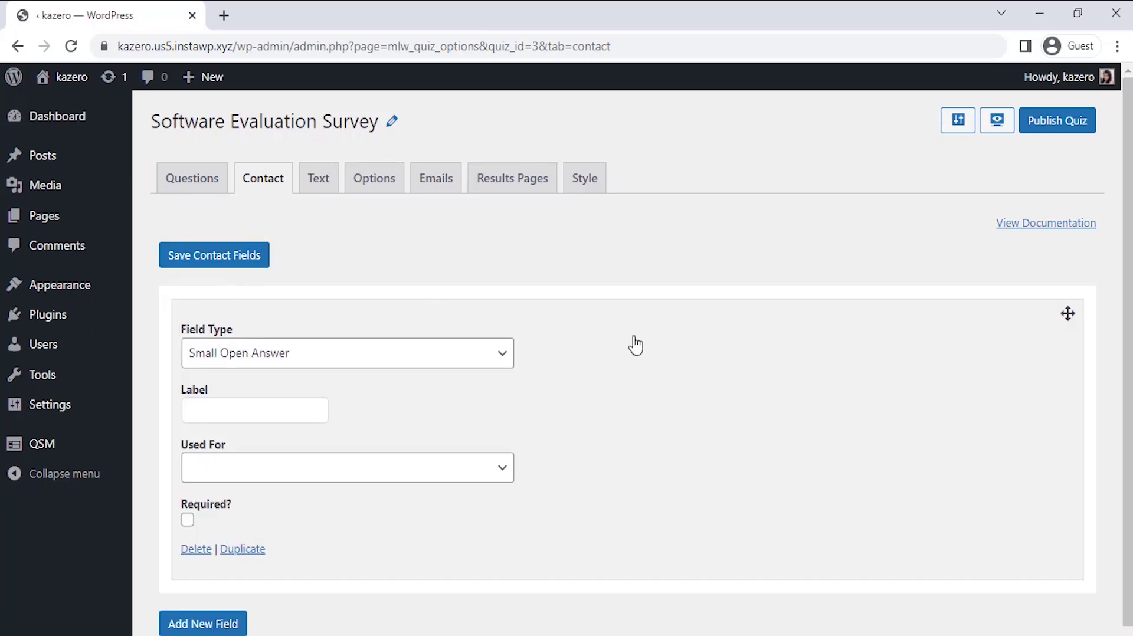
pyautogui.scroll(-1, 632, 345)
pyautogui.click(511, 330)
pyautogui.click(498, 366)
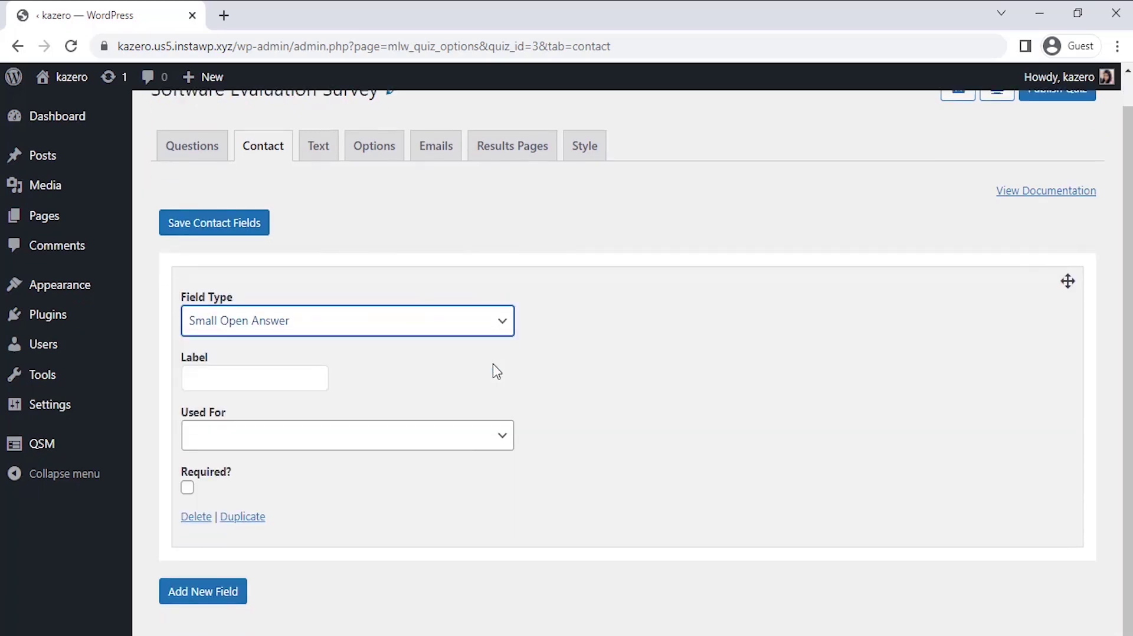
pyautogui.click(304, 372)
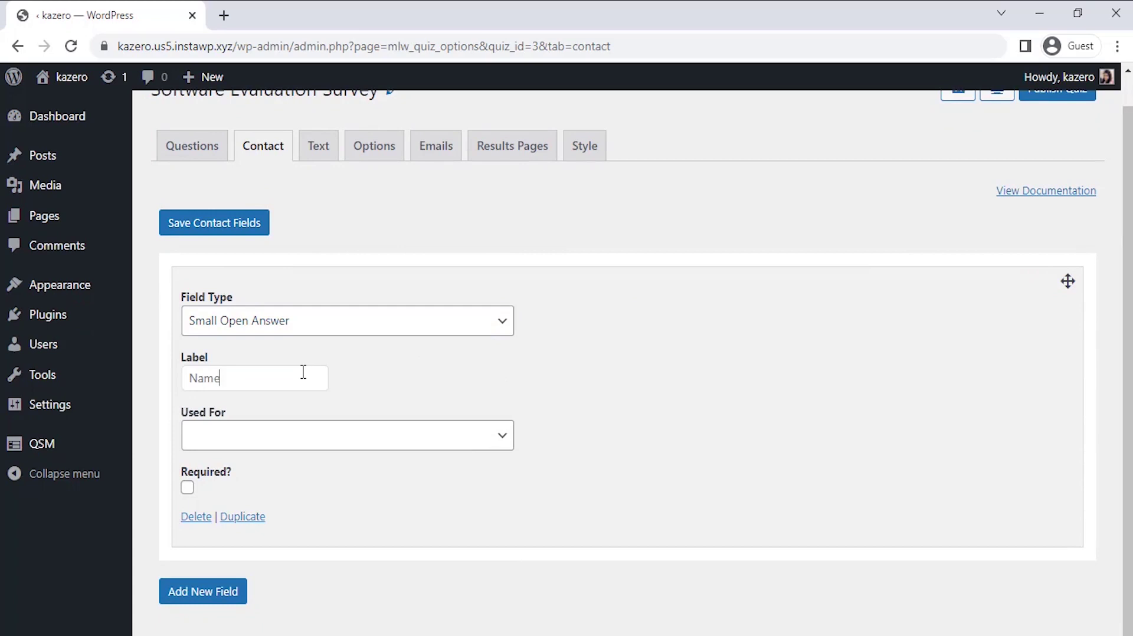
pyautogui.click(317, 435)
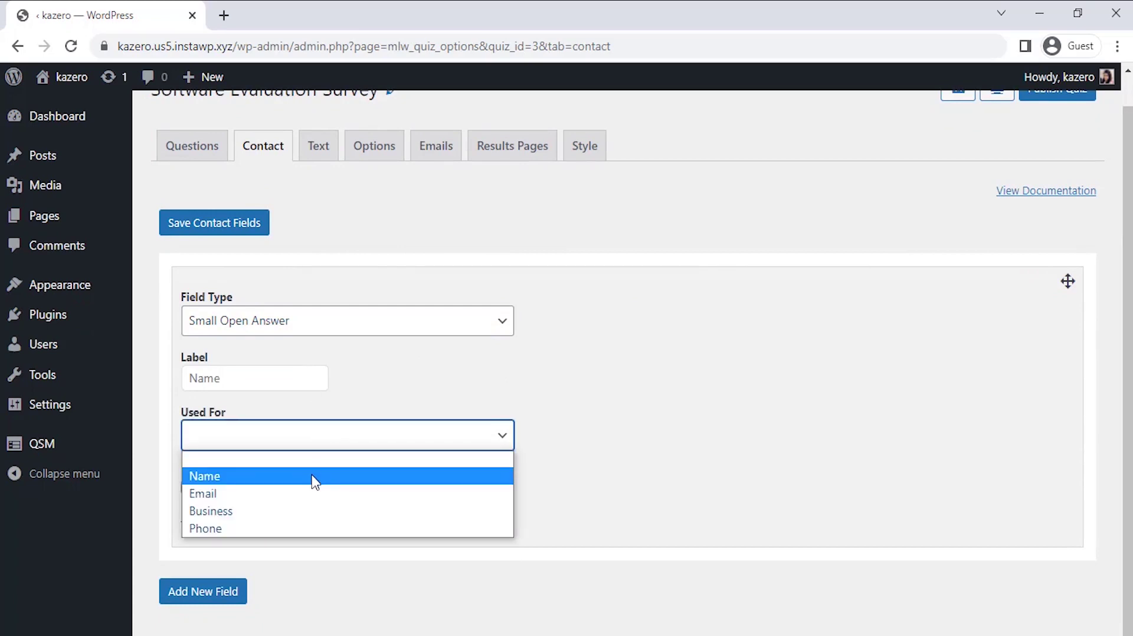
pyautogui.click(315, 482)
pyautogui.click(185, 494)
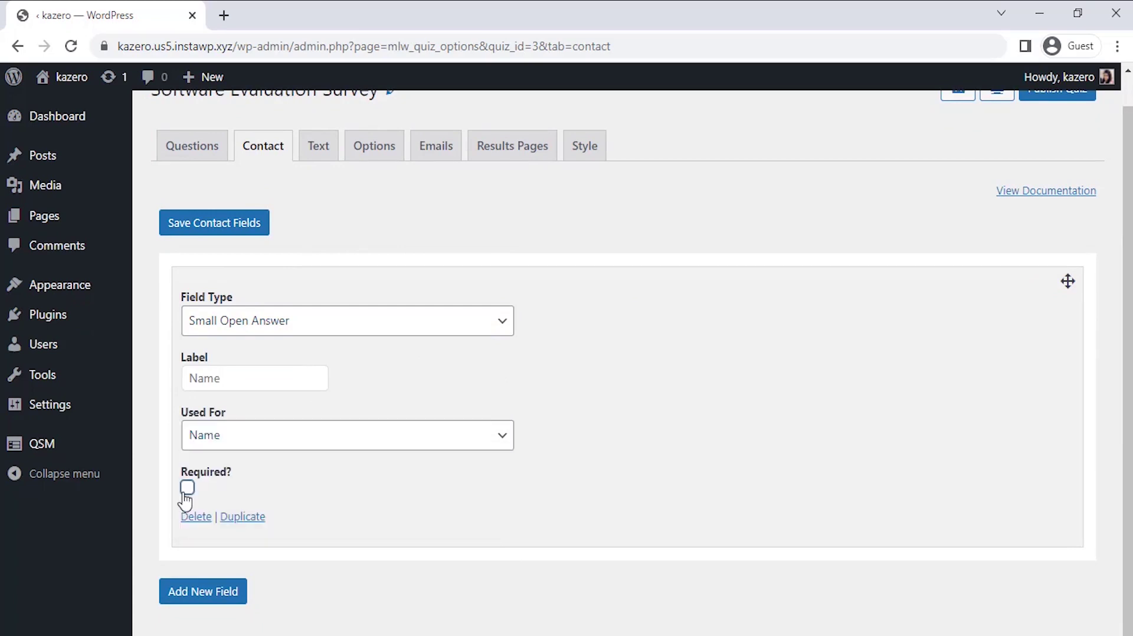
# Add a required contact field of type Email, labelled "Email Address" and used for Email, and save the contact fields
pyautogui.click(219, 601)
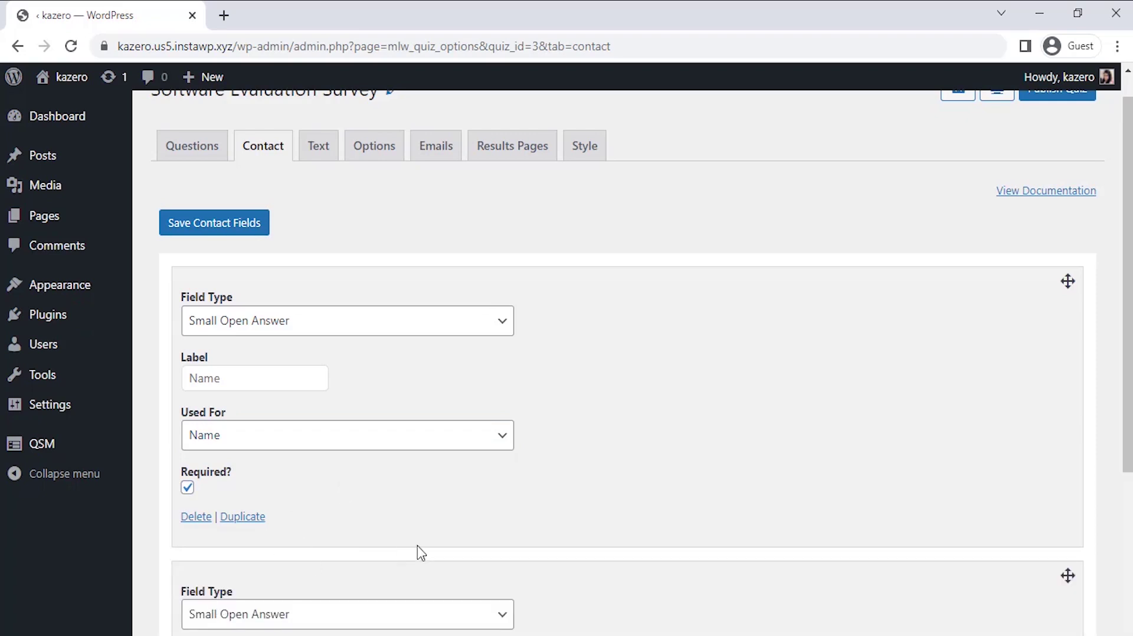
pyautogui.scroll(-5, 417, 553)
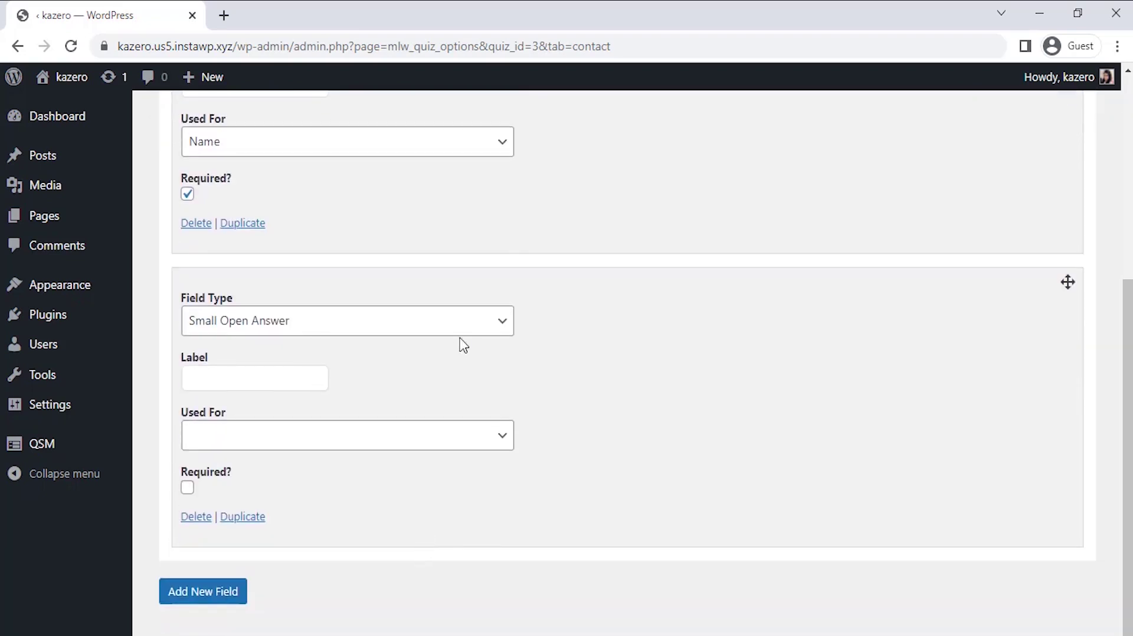
pyautogui.click(461, 332)
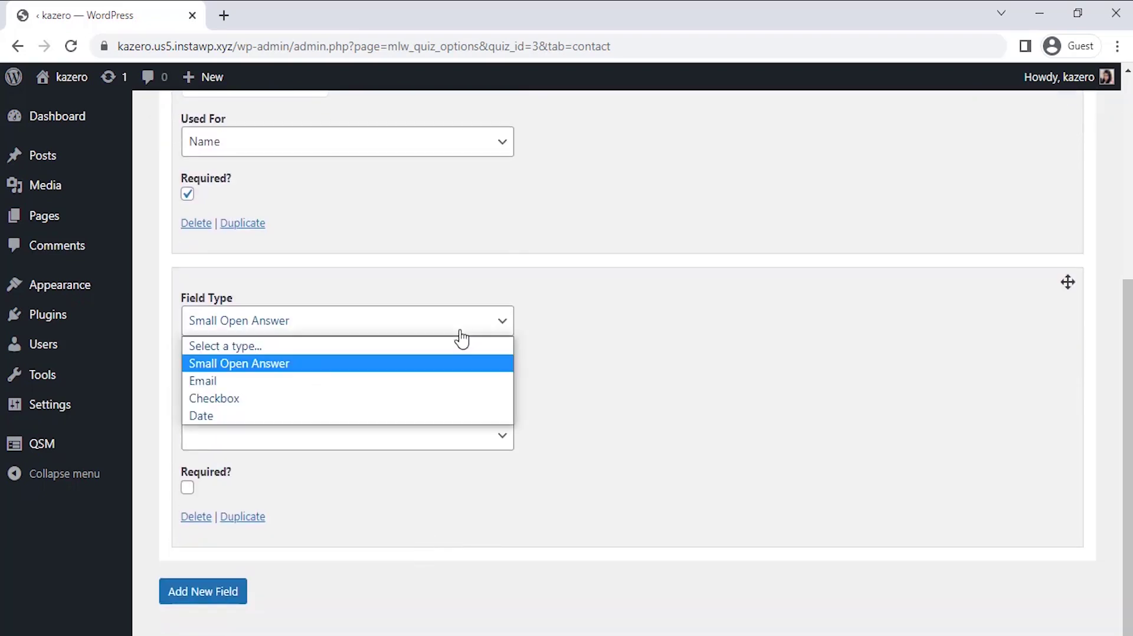
pyautogui.click(454, 386)
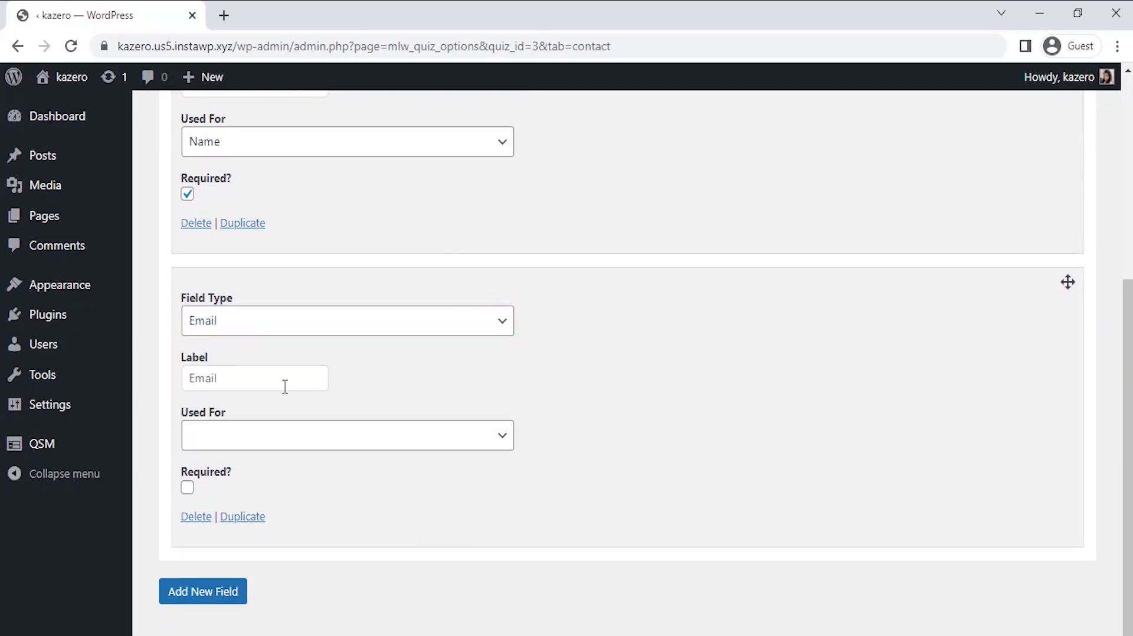
pyautogui.click(306, 442)
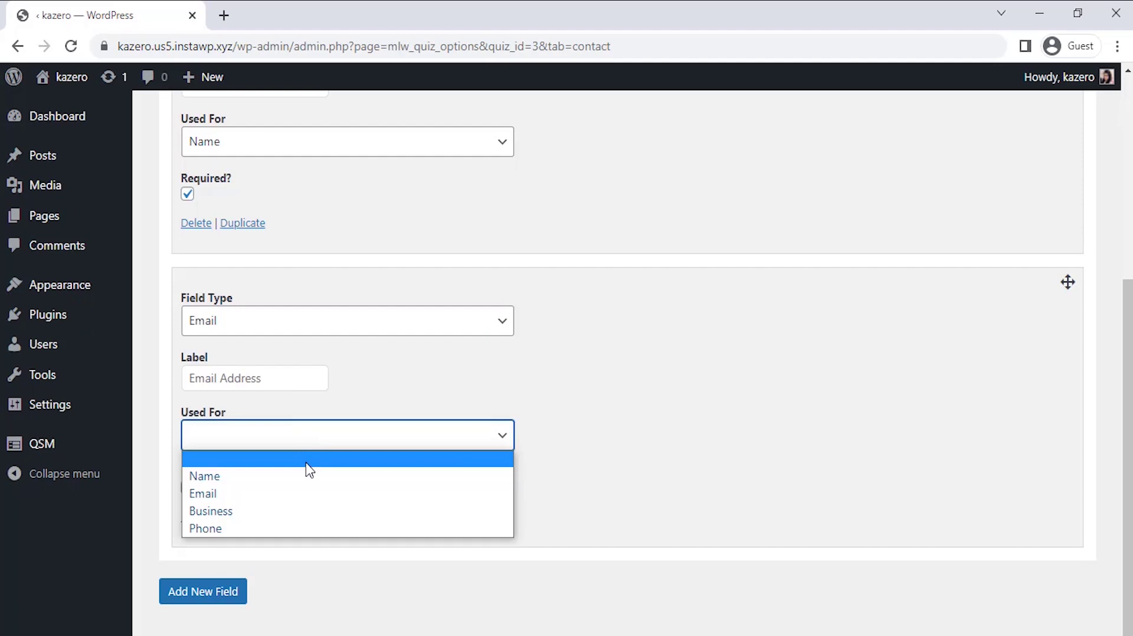
pyautogui.click(306, 496)
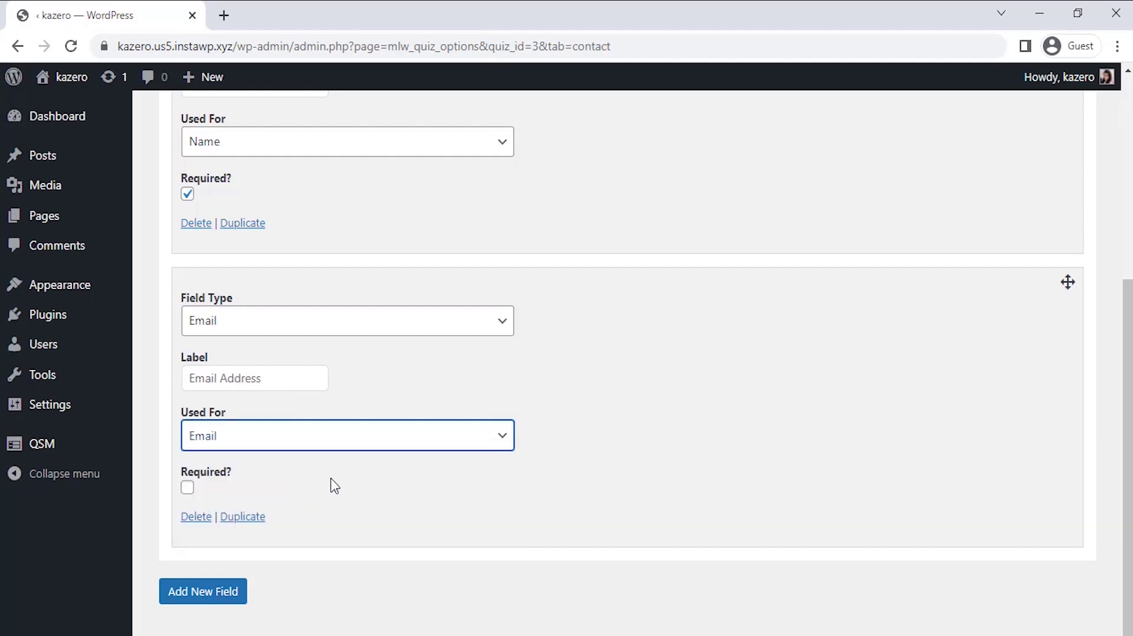
pyautogui.click(187, 487)
pyautogui.scroll(4, 405, 506)
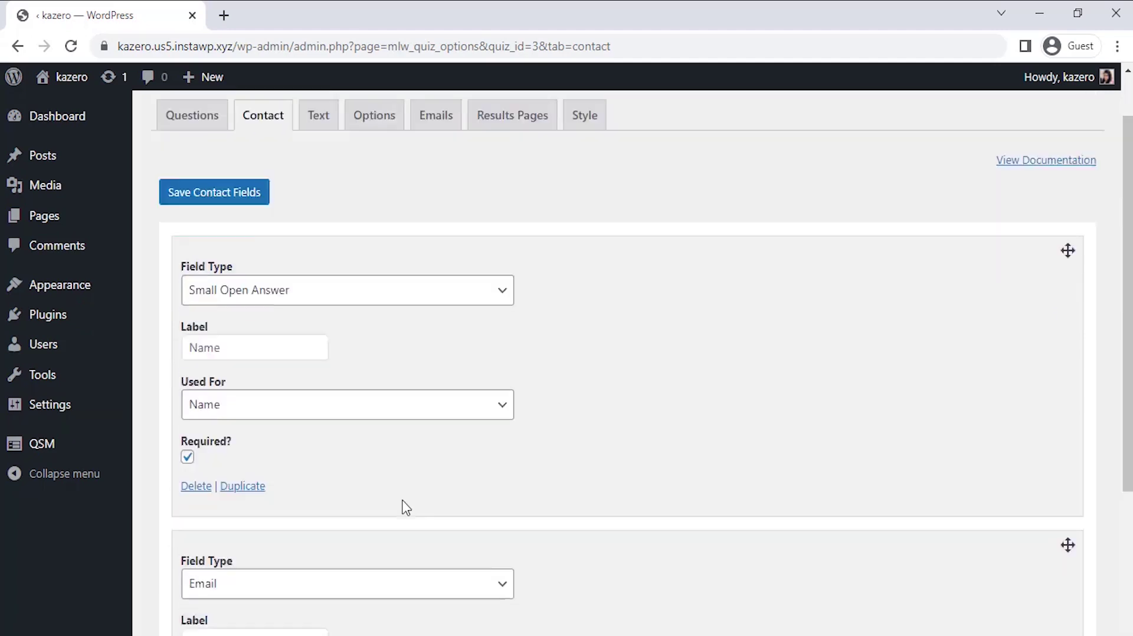
pyautogui.scroll(1, 405, 508)
pyautogui.click(237, 265)
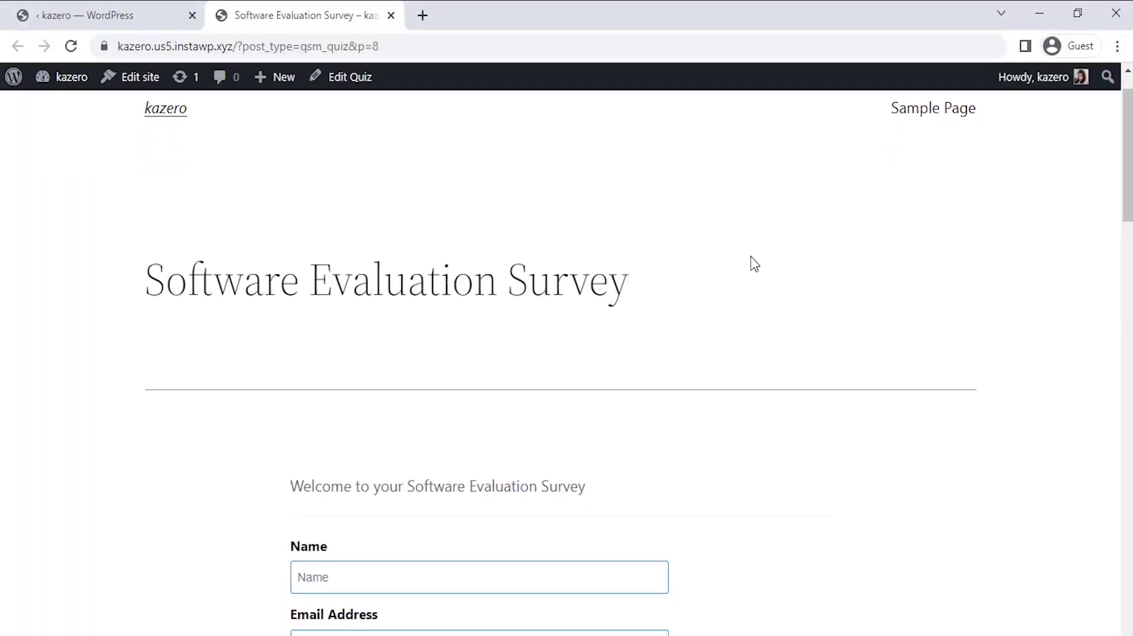
# Examine the survey's preview page, from the contact fields through all the questions to the comment box and submission area
pyautogui.scroll(-4, 755, 264)
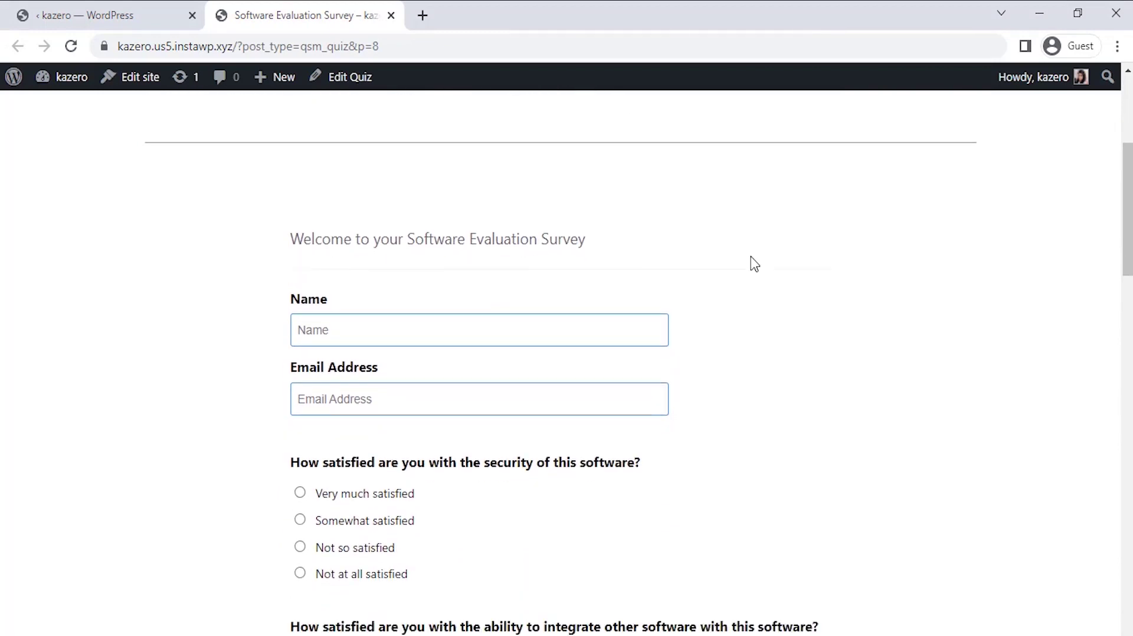
pyautogui.scroll(-4, 754, 263)
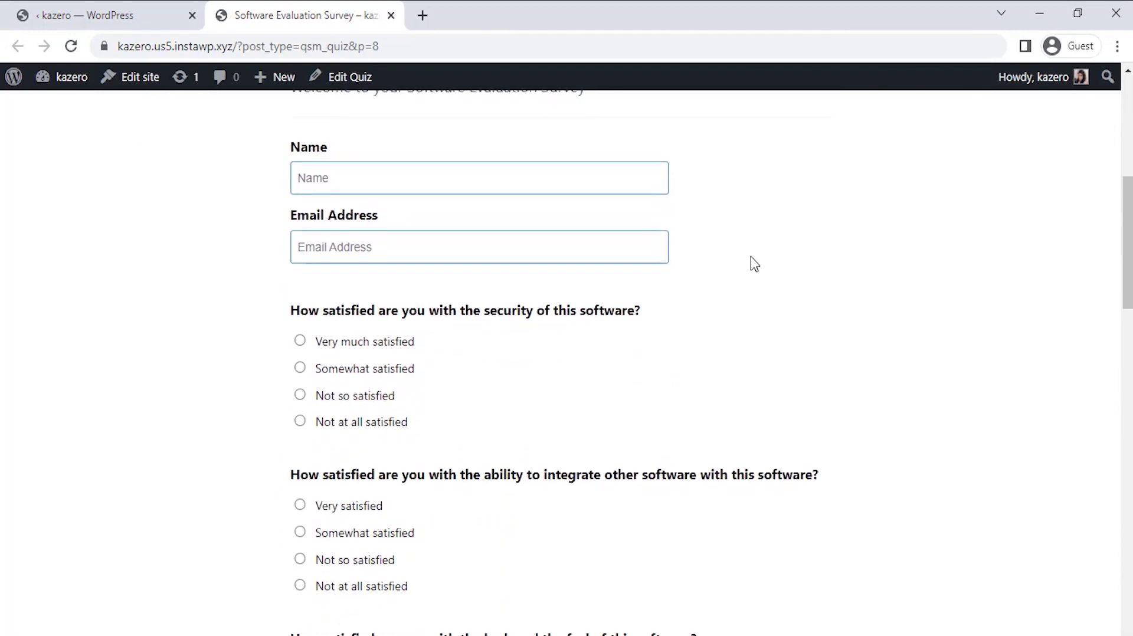
pyautogui.scroll(-5, 754, 264)
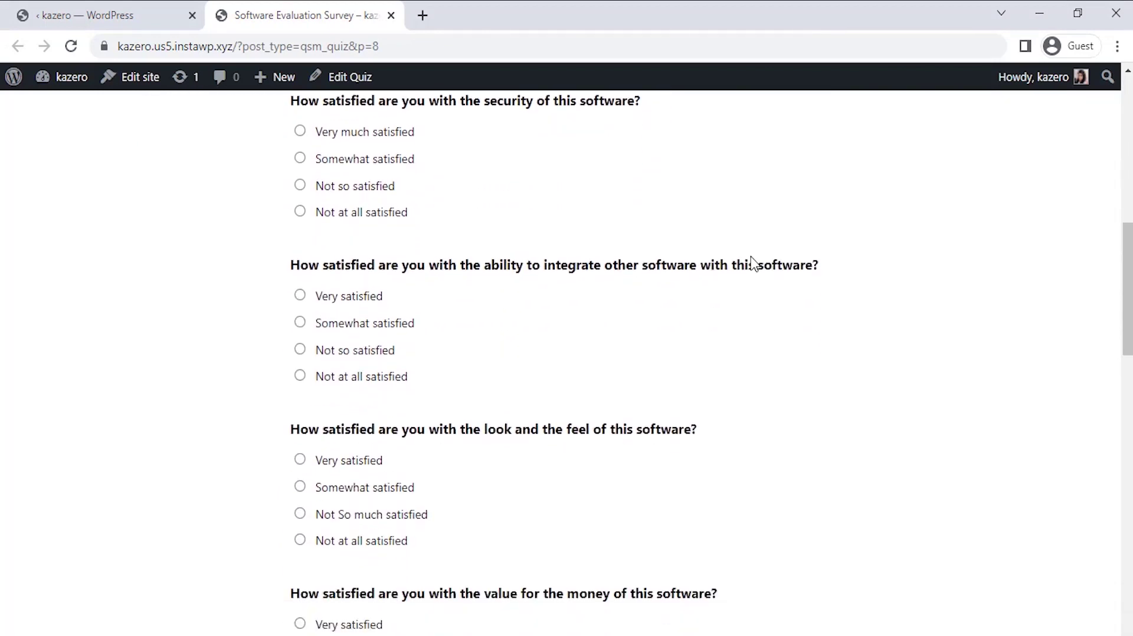
pyautogui.scroll(-4, 754, 264)
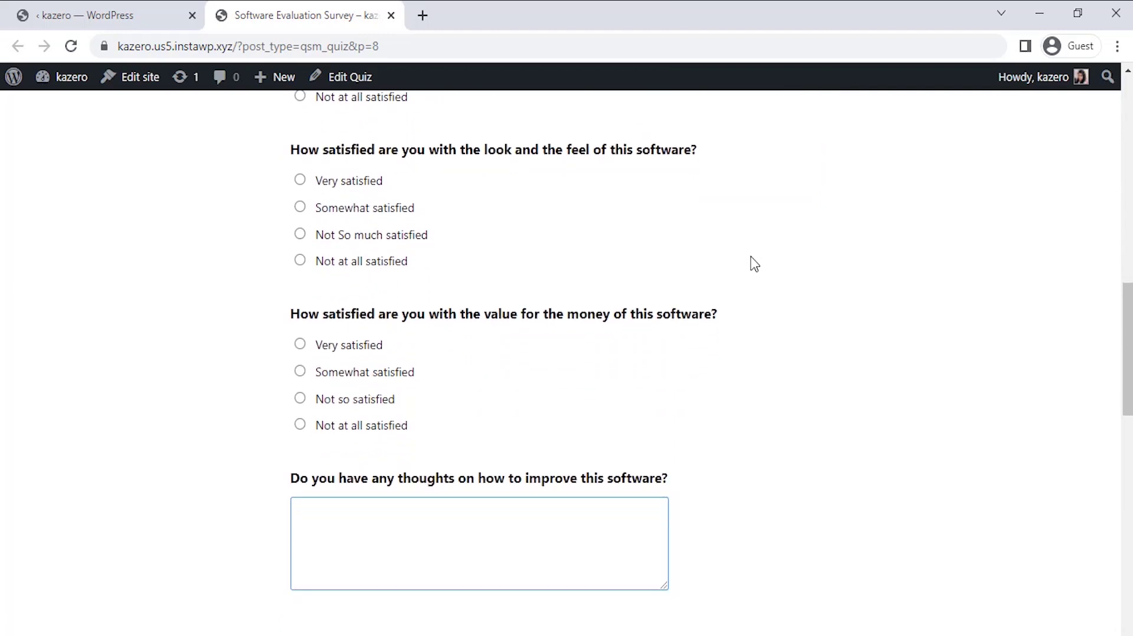
pyautogui.scroll(-1, 755, 264)
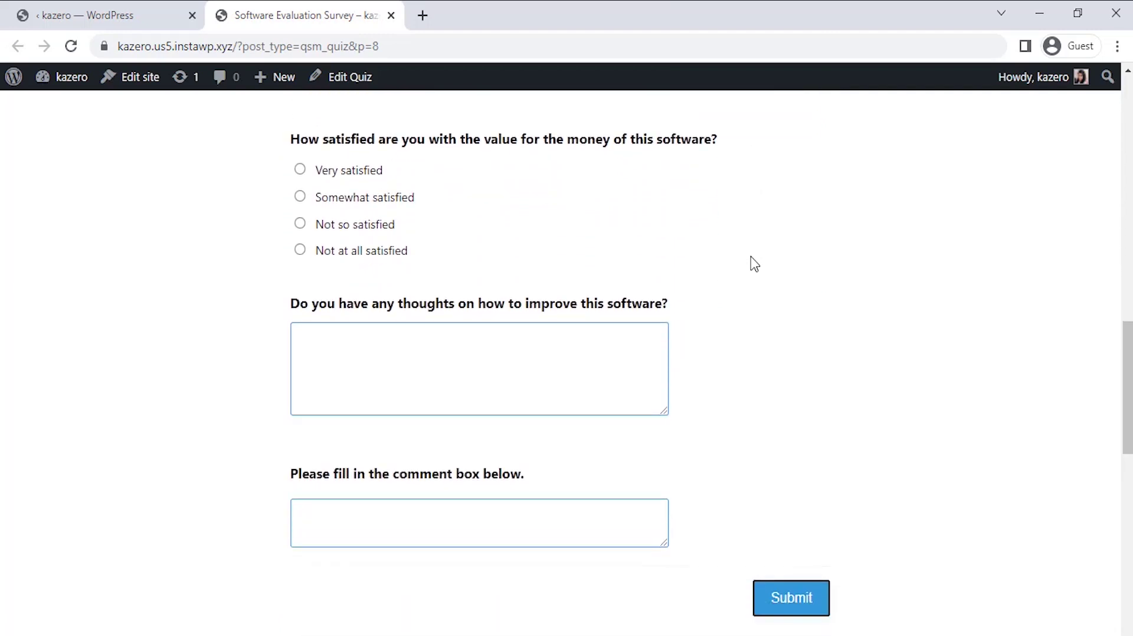
pyautogui.scroll(-1, 754, 264)
pyautogui.scroll(12, 755, 263)
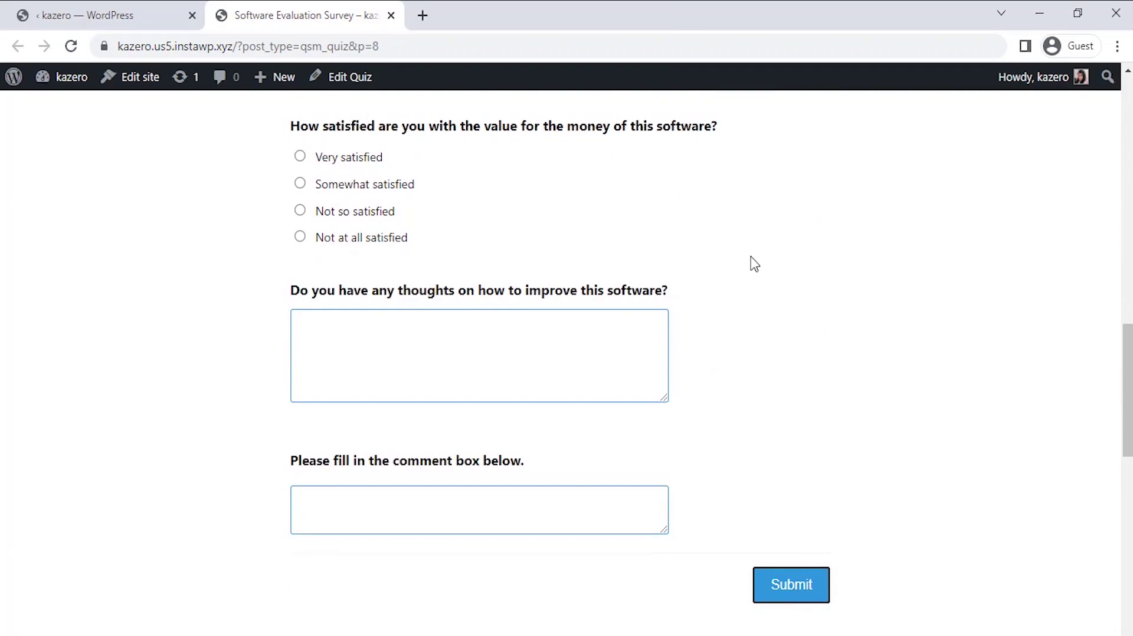
pyautogui.scroll(6, 754, 264)
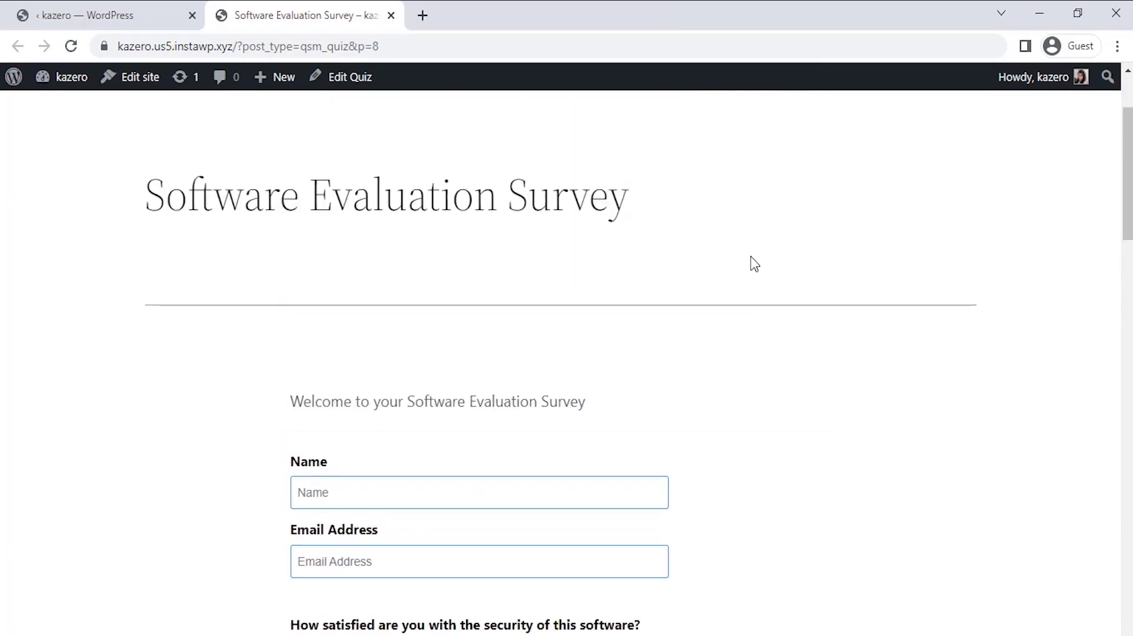